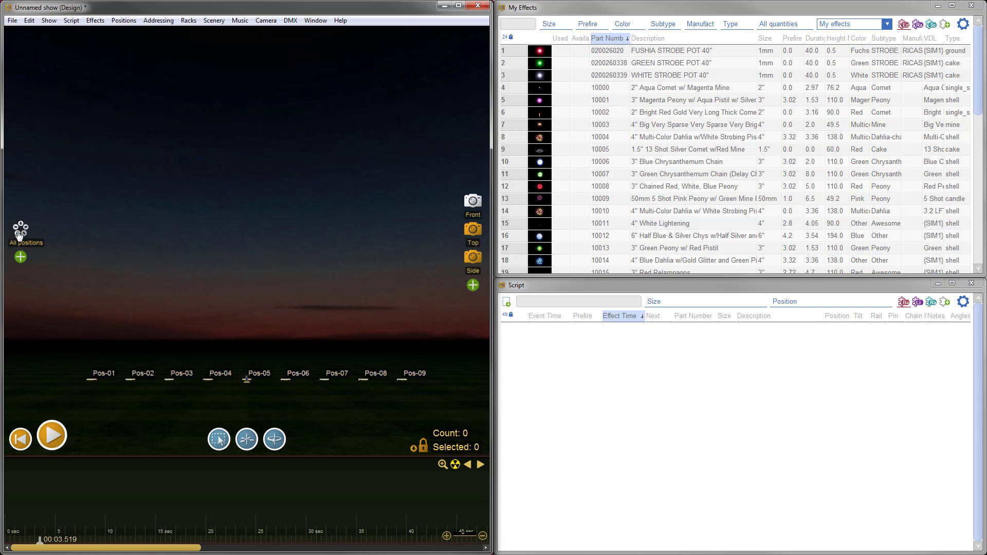
# Add FUSHIA STROBE POT 40" at 00:03.519 to all nine positions and preview the show's playback.
pyautogui.doubleClick(540, 53)
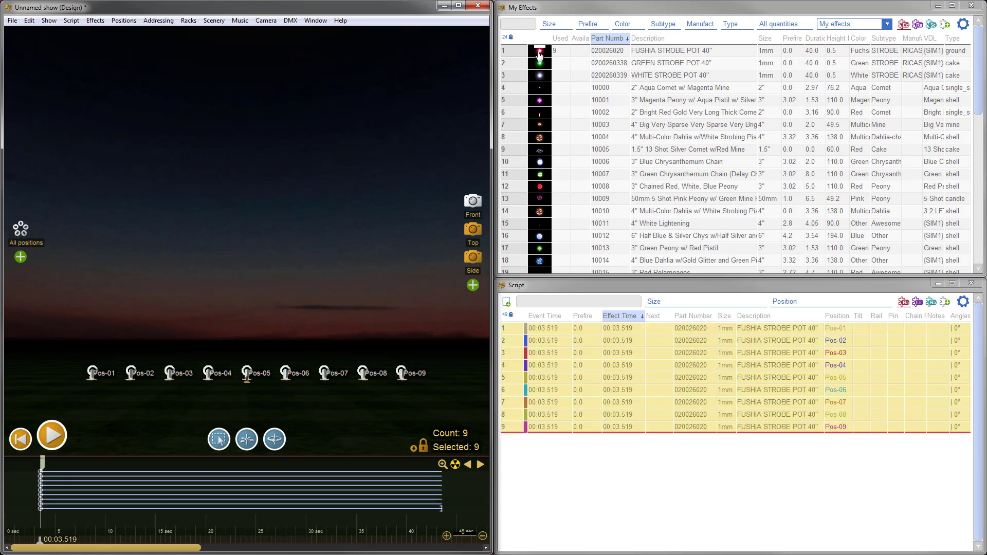
pyautogui.click(94, 520)
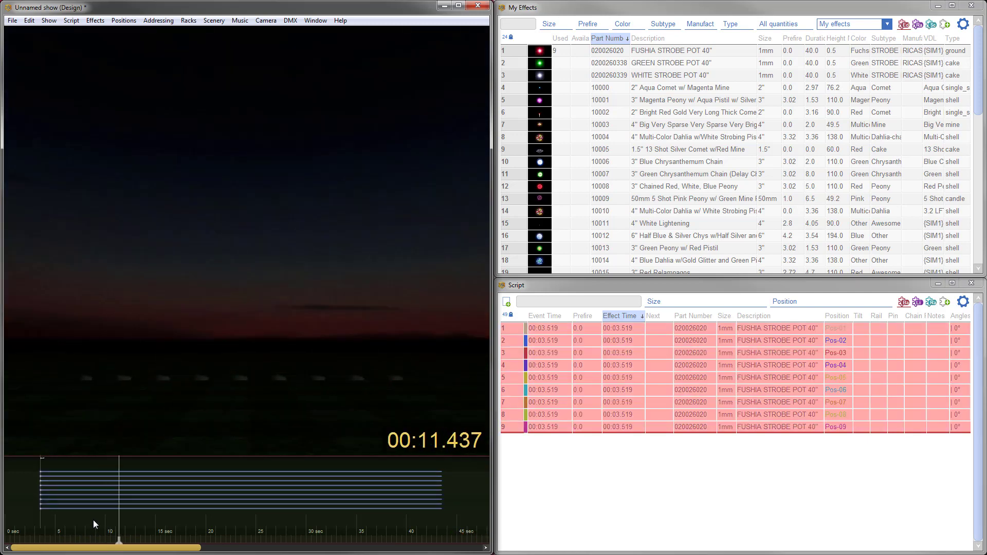
pyautogui.press('space')
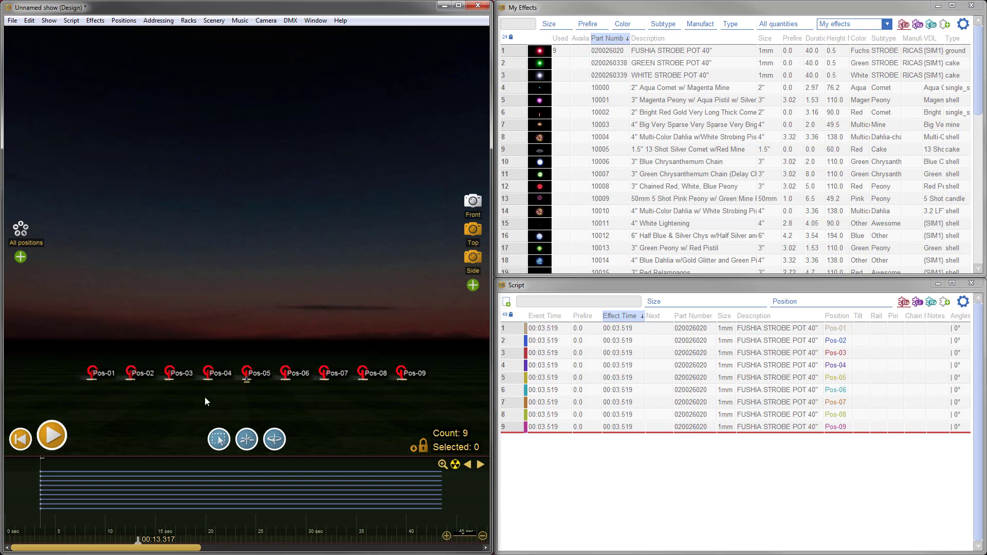
# Address the show for Cobra with COBRA v5.X Standard Script, one ematch per pin and modules restricted by Position, and review the scripted addresses.
pyautogui.click(154, 21)
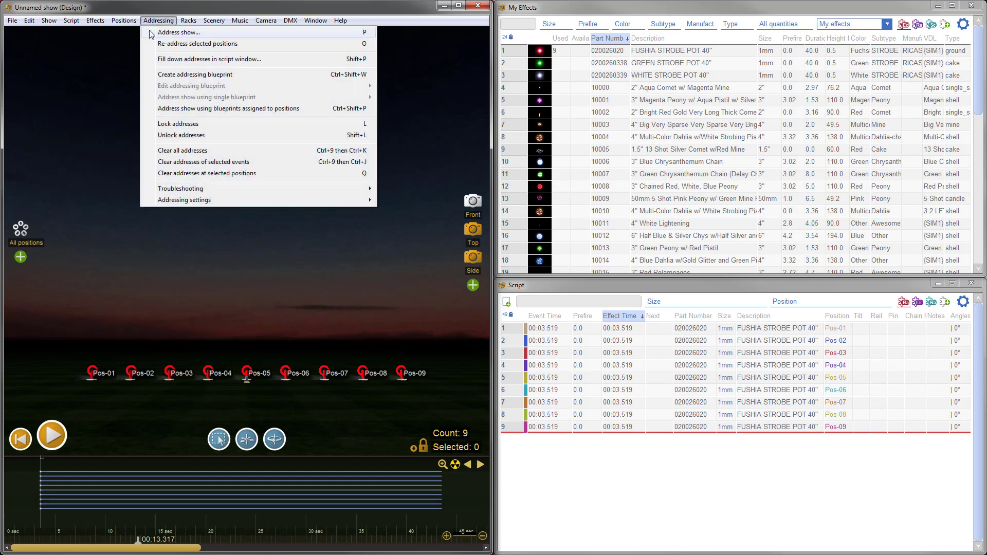
pyautogui.click(152, 33)
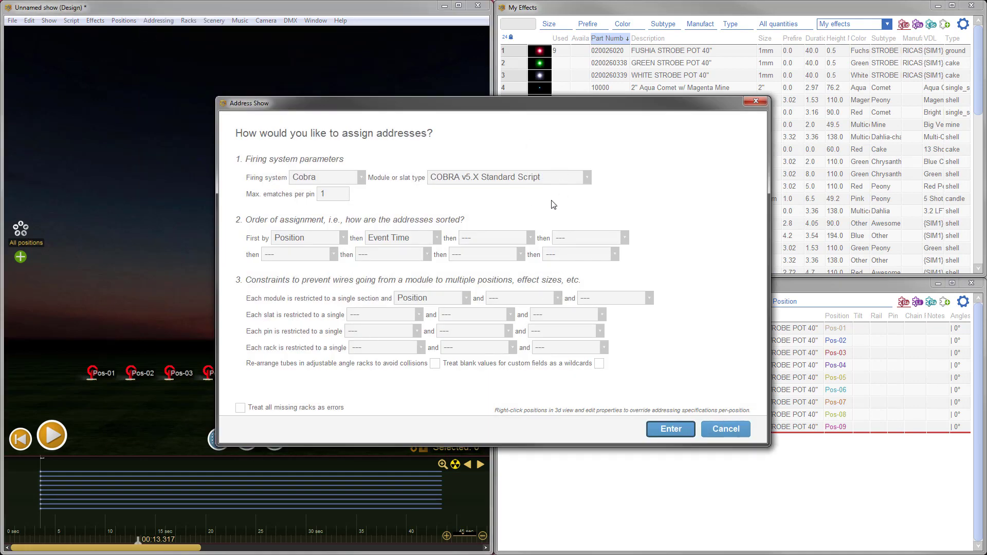
pyautogui.click(675, 432)
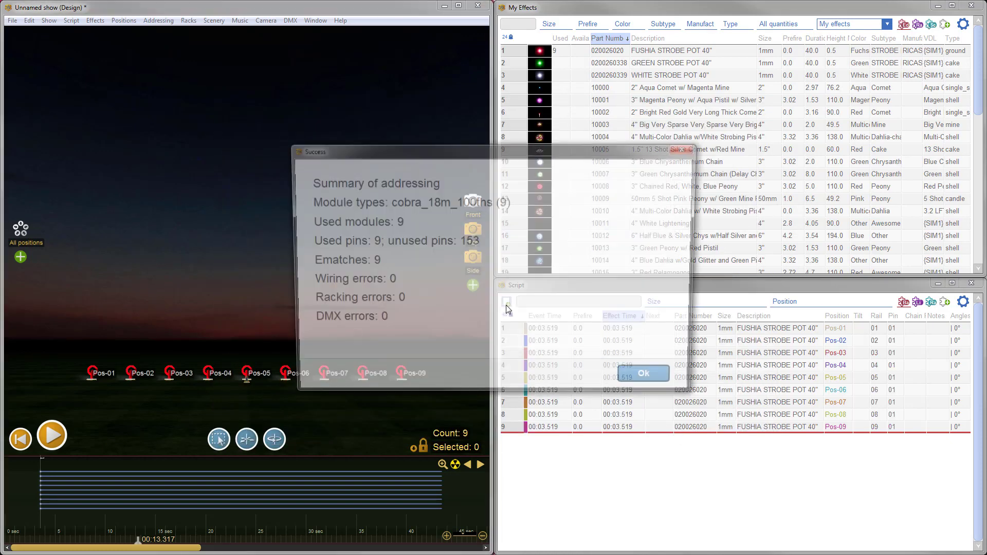
pyautogui.click(643, 382)
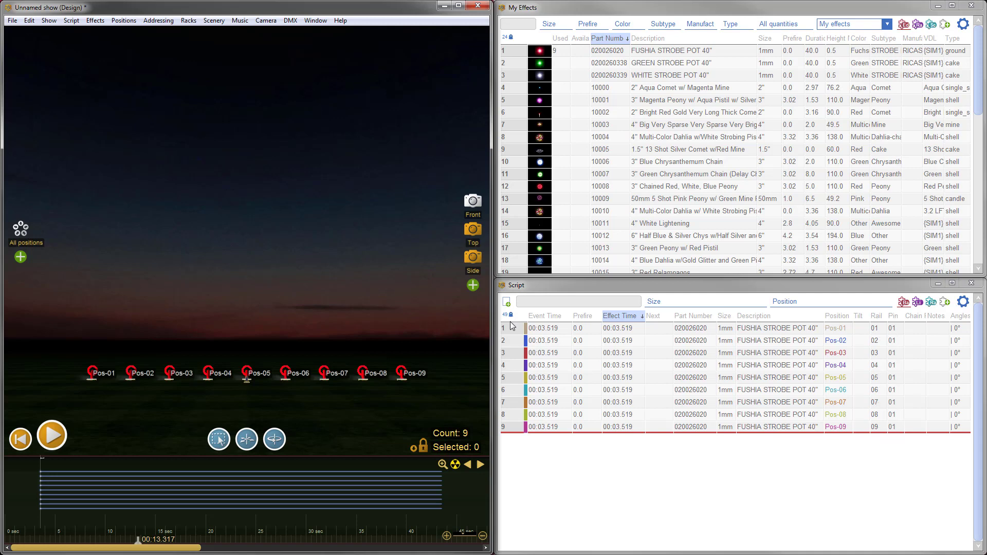
pyautogui.moveTo(506, 332); pyautogui.dragTo(519, 427)
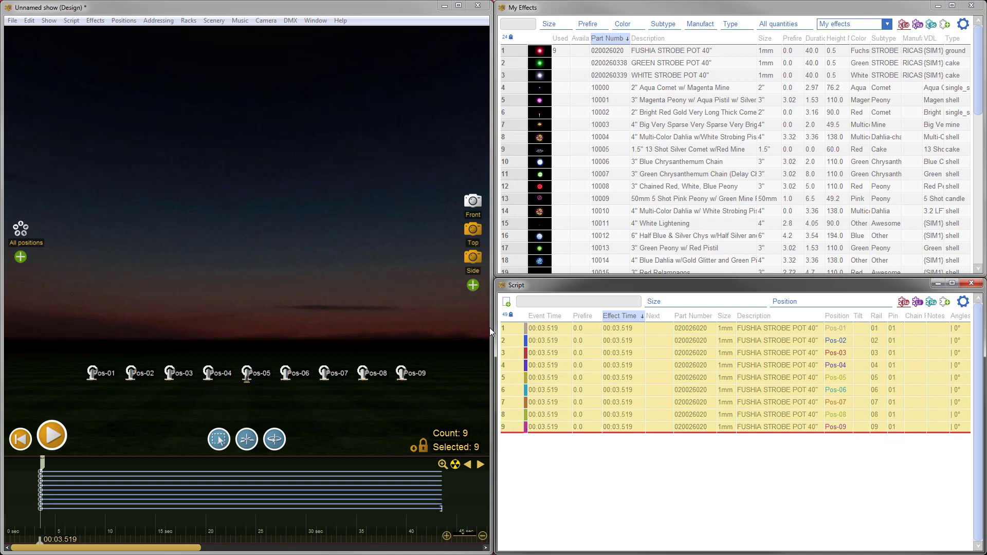
pyautogui.click(521, 332)
pyautogui.moveTo(521, 332); pyautogui.dragTo(519, 347)
pyautogui.click(804, 508)
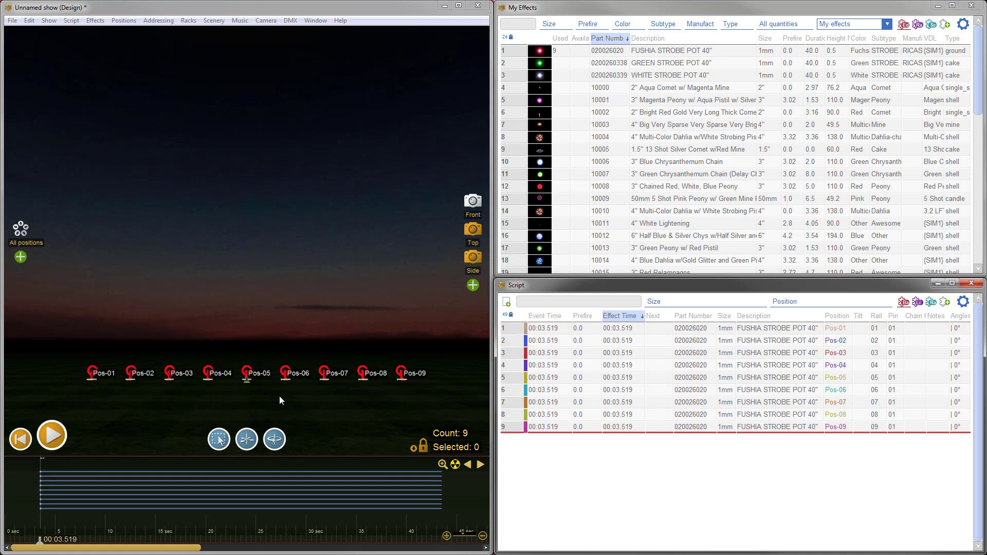
# Re-address the show with the Position restriction on modules removed, and examine the script's Rail and Pin assignments.
pyautogui.click(160, 21)
pyautogui.click(157, 34)
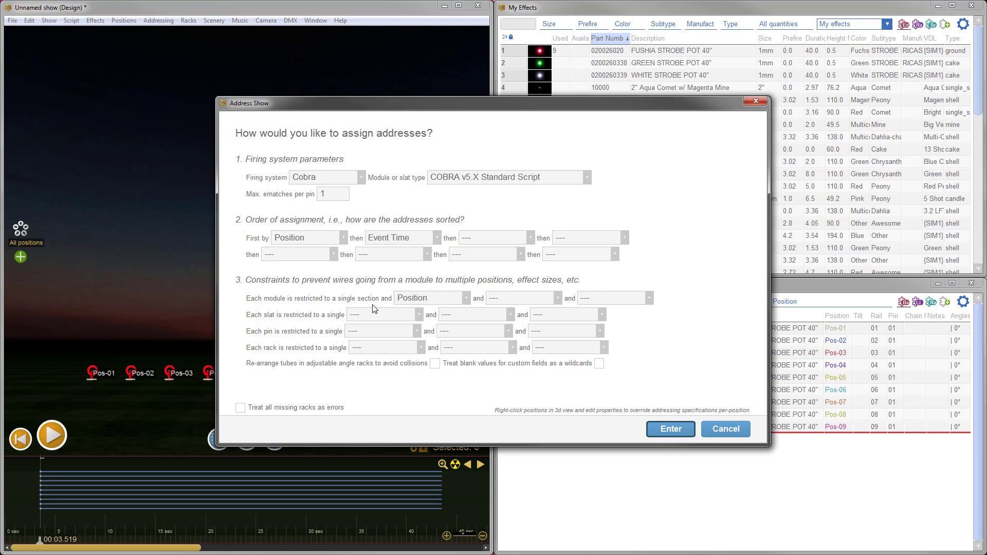
pyautogui.click(441, 301)
pyautogui.click(433, 318)
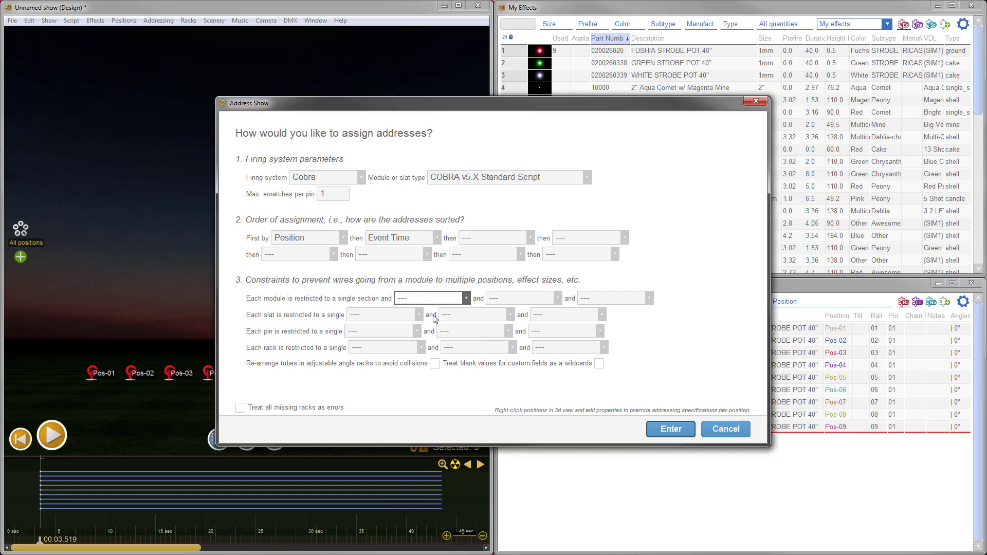
pyautogui.click(666, 430)
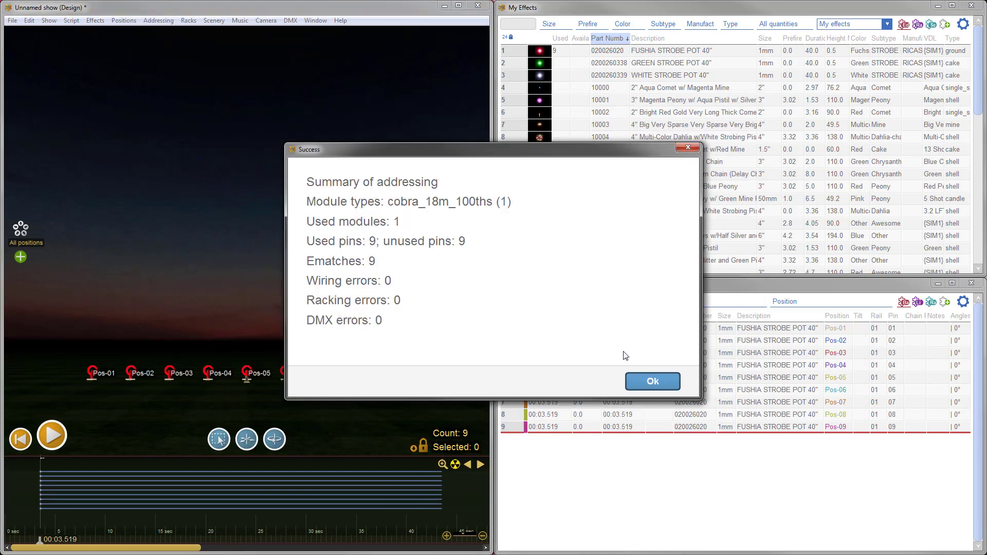
pyautogui.click(660, 389)
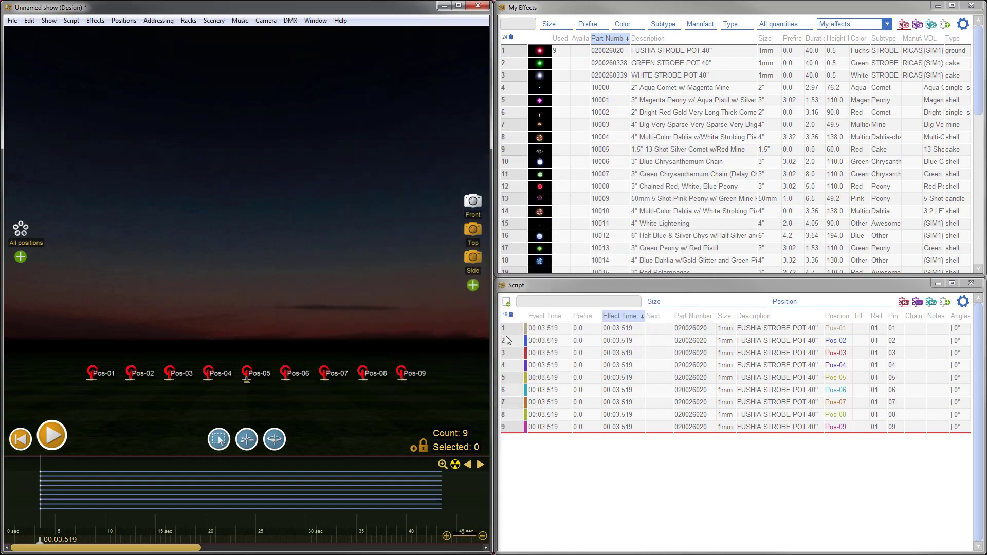
pyautogui.moveTo(510, 329); pyautogui.dragTo(512, 429)
pyautogui.moveTo(877, 329); pyautogui.dragTo(880, 429)
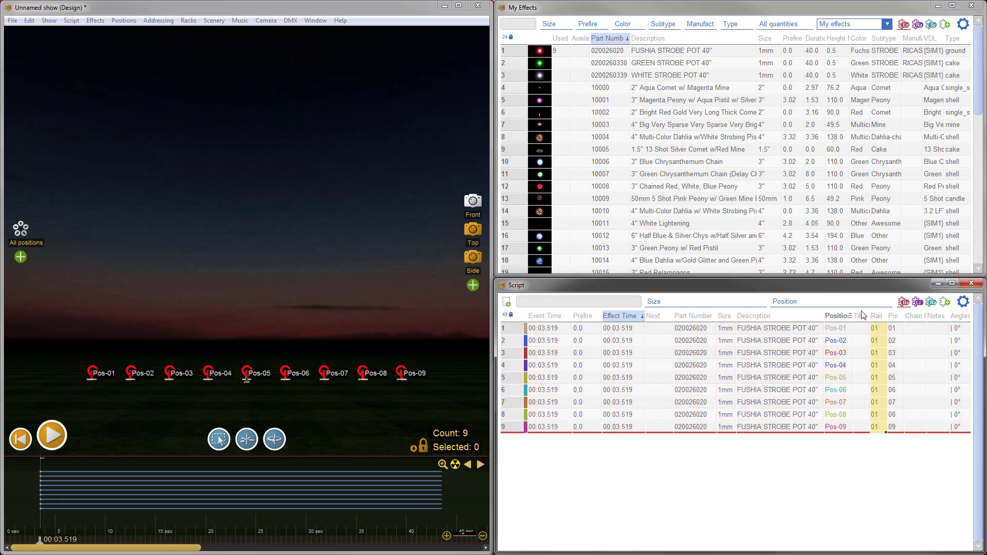
pyautogui.click(897, 329)
pyautogui.moveTo(896, 368); pyautogui.dragTo(897, 428)
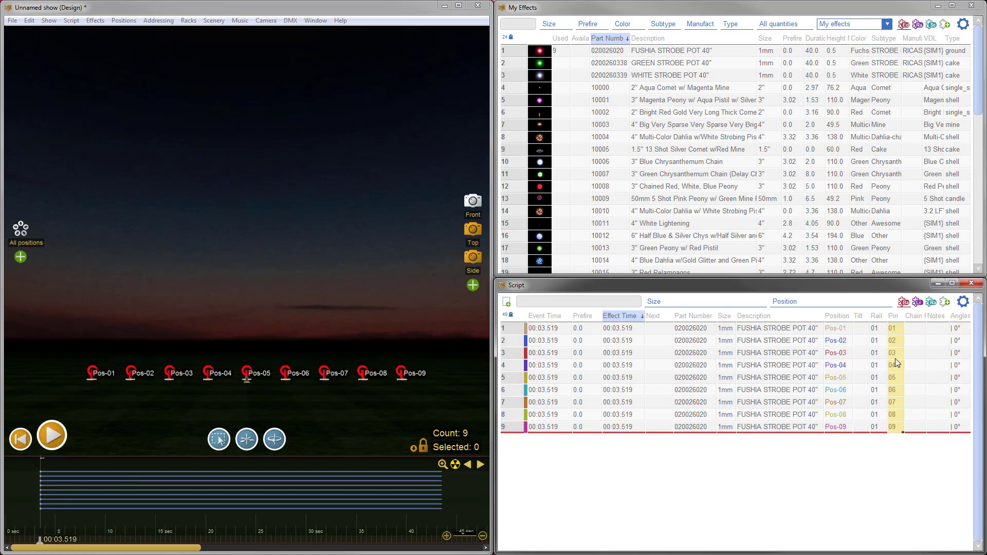
pyautogui.click(750, 496)
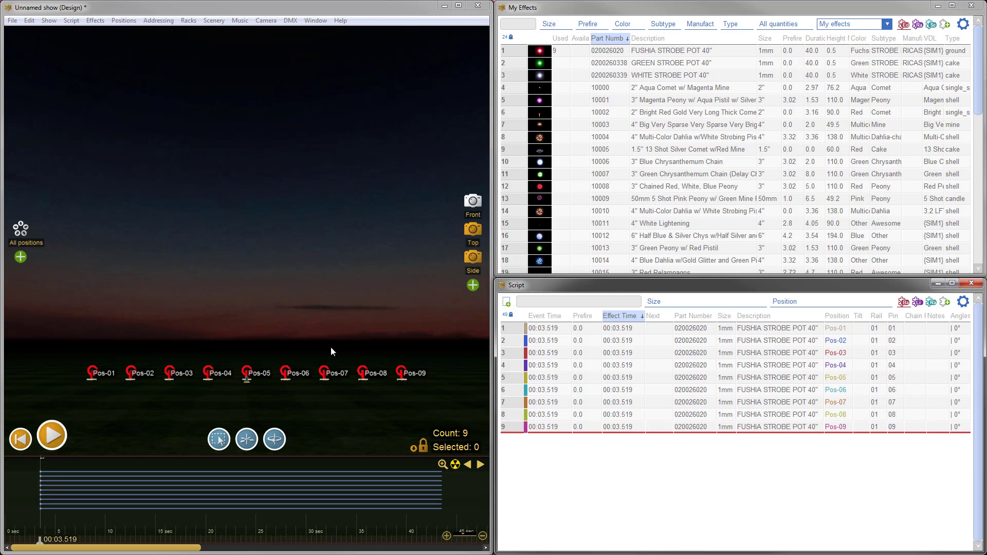
# Re-address the show with the maximum ematches per pin set to 9.
pyautogui.click(153, 24)
pyautogui.click(158, 32)
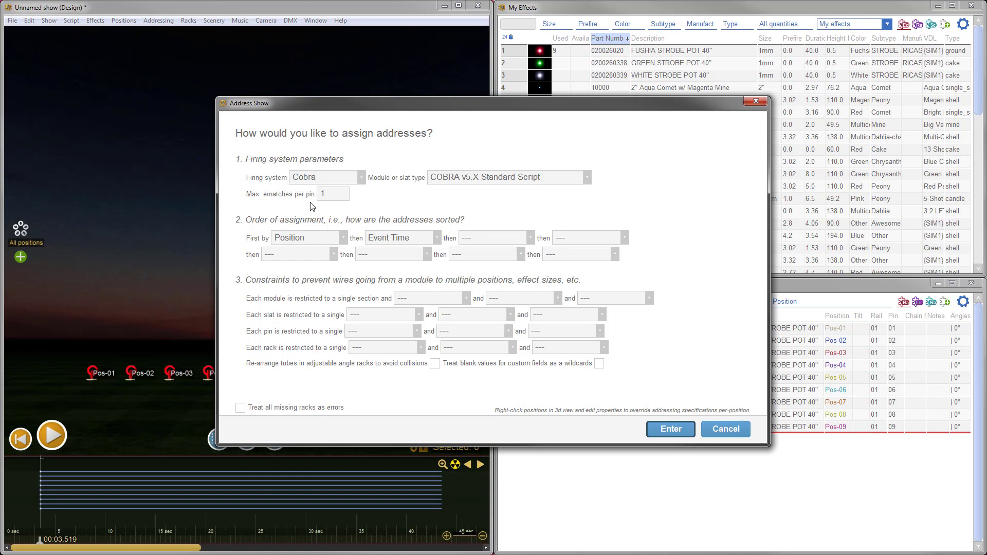
pyautogui.click(331, 193)
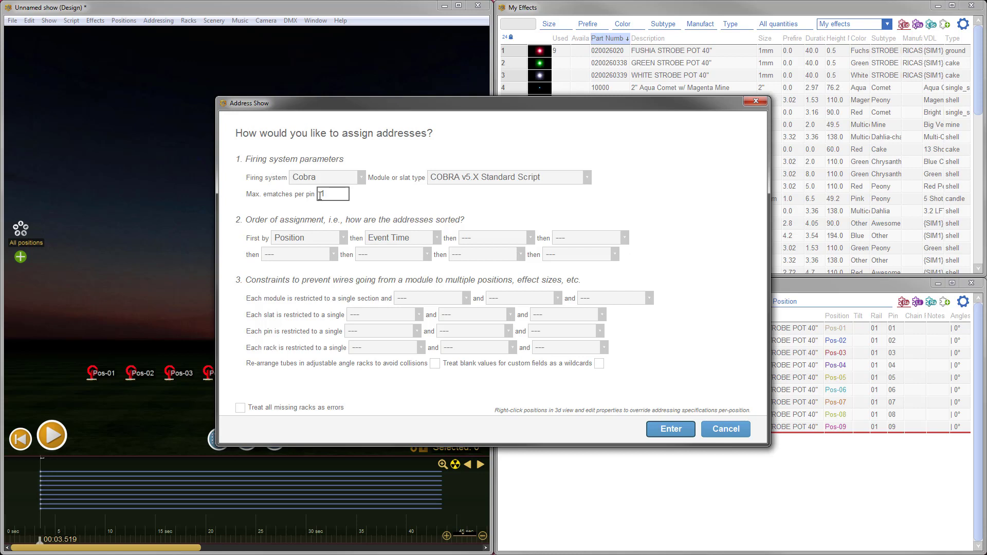
pyautogui.doubleClick(320, 194)
pyautogui.write('9')
pyautogui.click(514, 209)
pyautogui.click(665, 429)
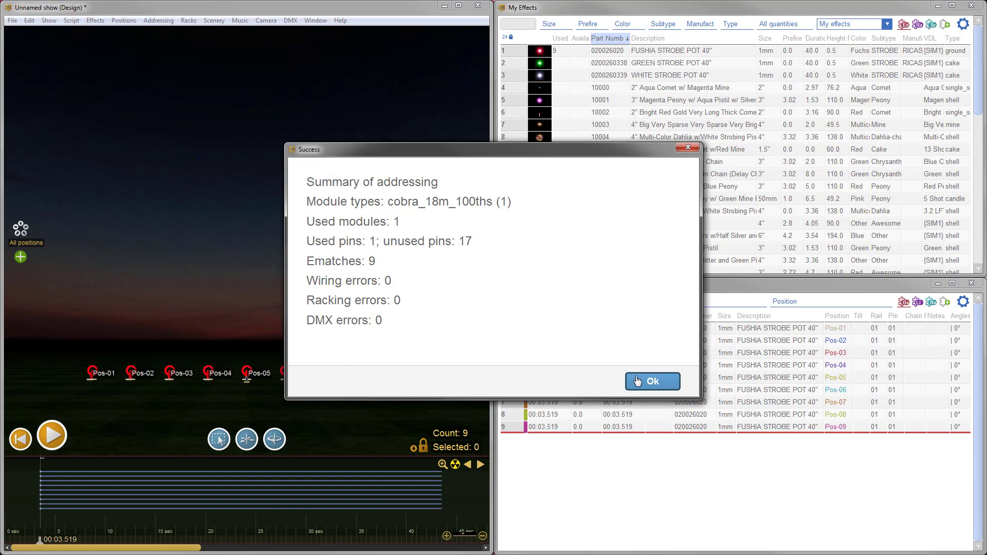
pyautogui.click(645, 379)
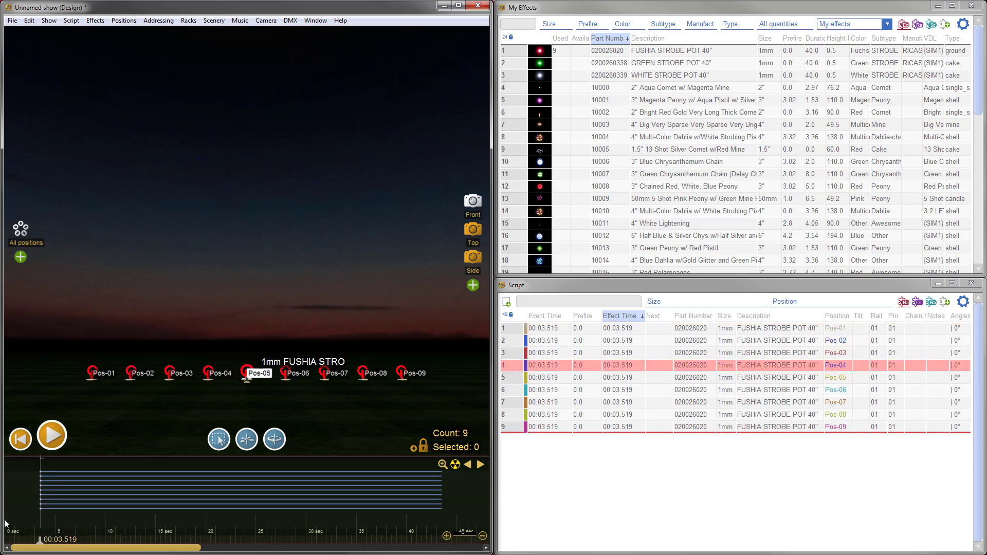
# Set the playhead to 00:02.303, then add three positions and move them together to a centred rear row at Z about -59.4.
pyautogui.click(41, 488)
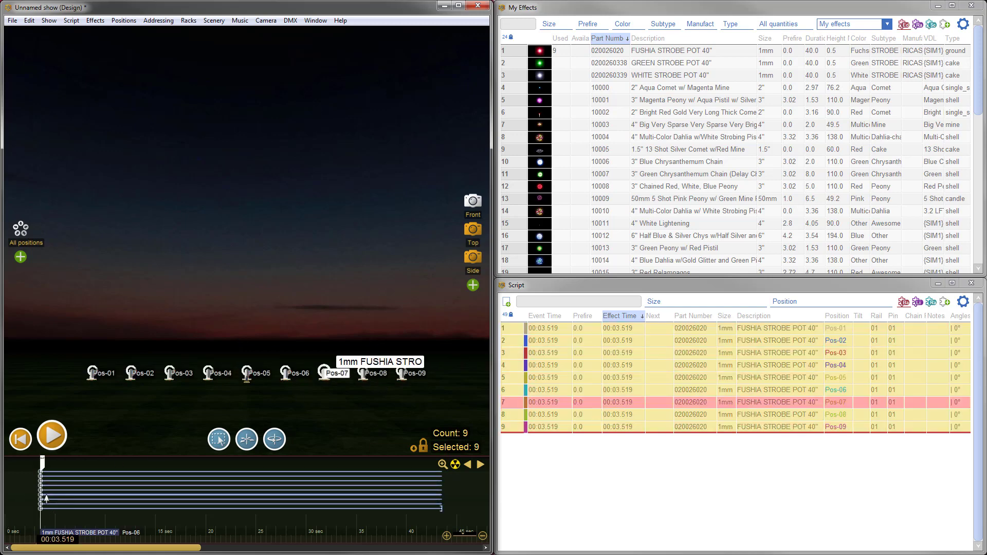
pyautogui.click(28, 507)
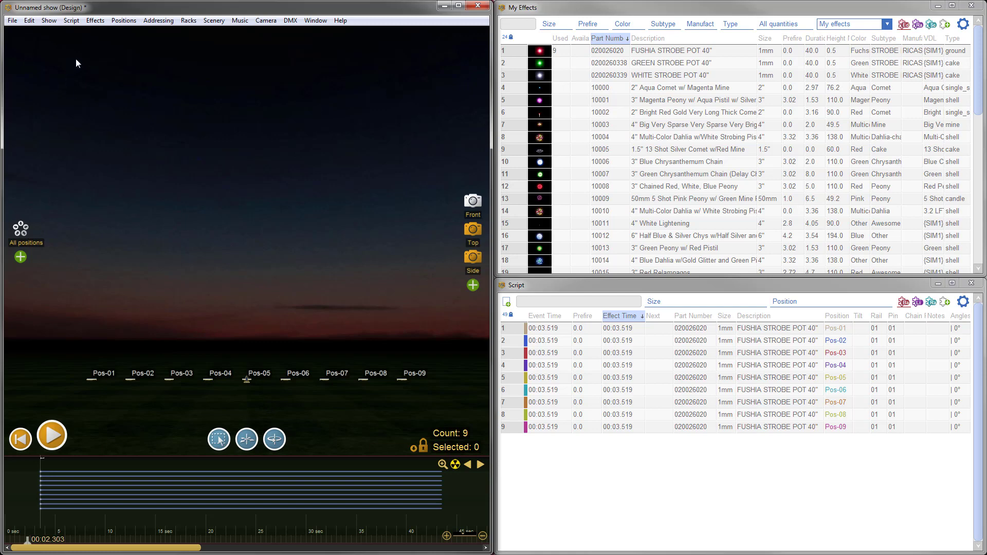
pyautogui.click(124, 20)
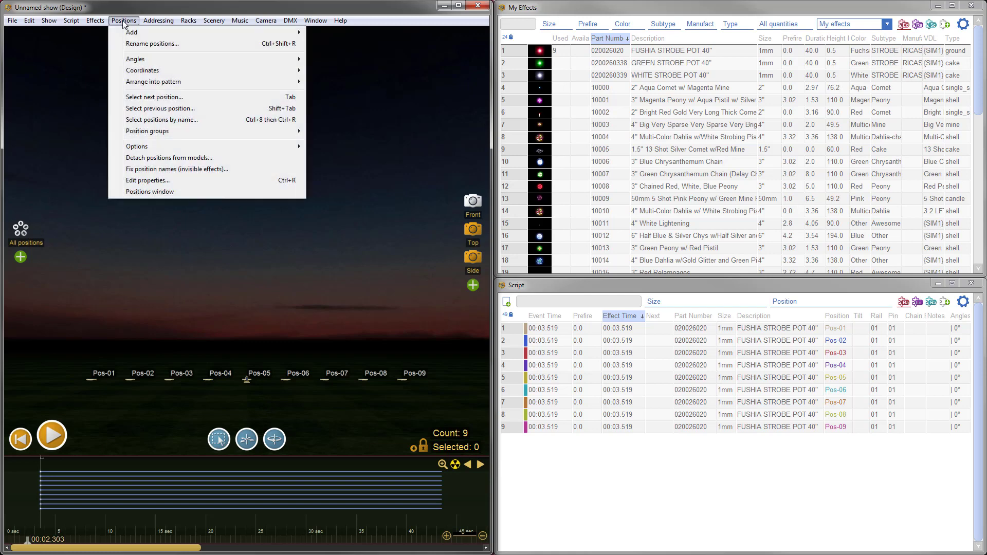
pyautogui.moveTo(273, 33)
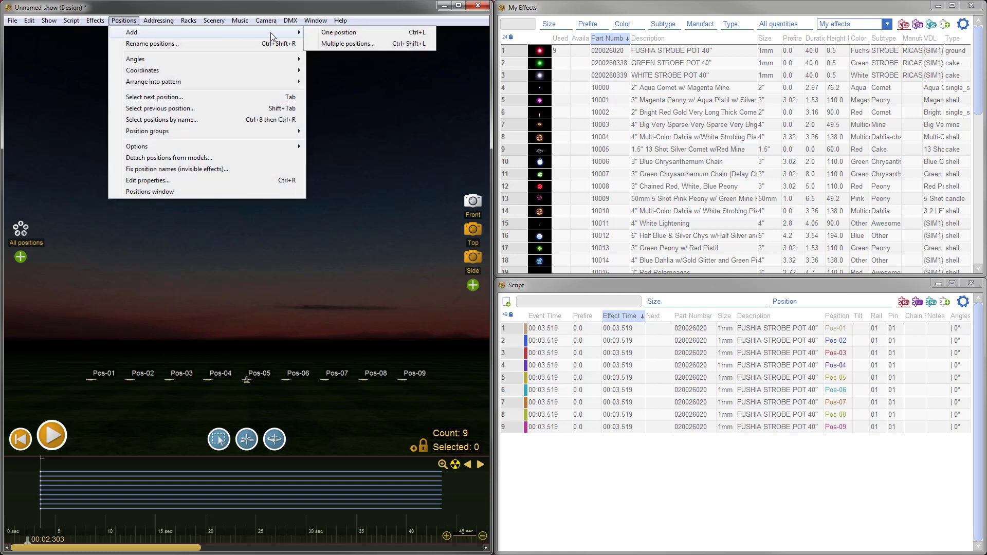
pyautogui.click(339, 43)
pyautogui.write('3')
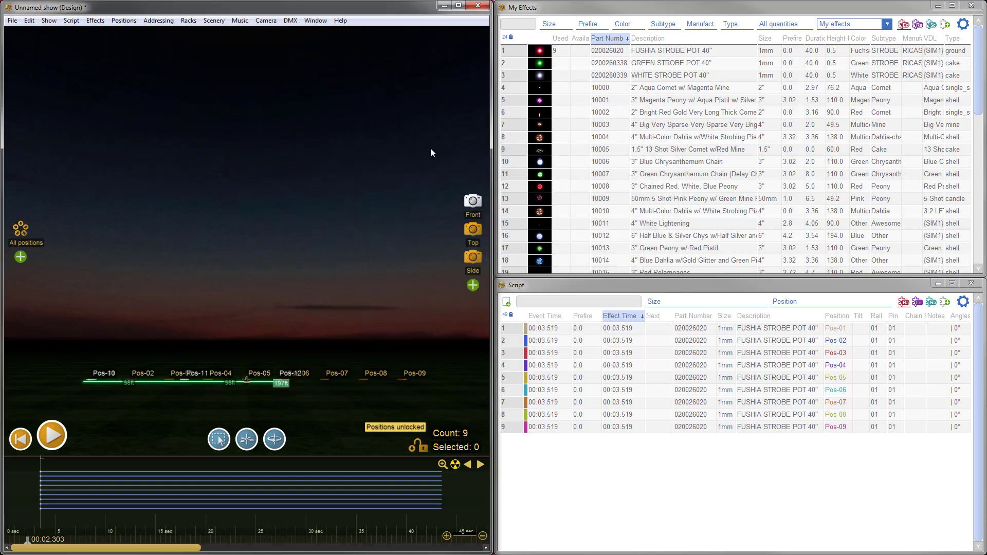
pyautogui.click(471, 232)
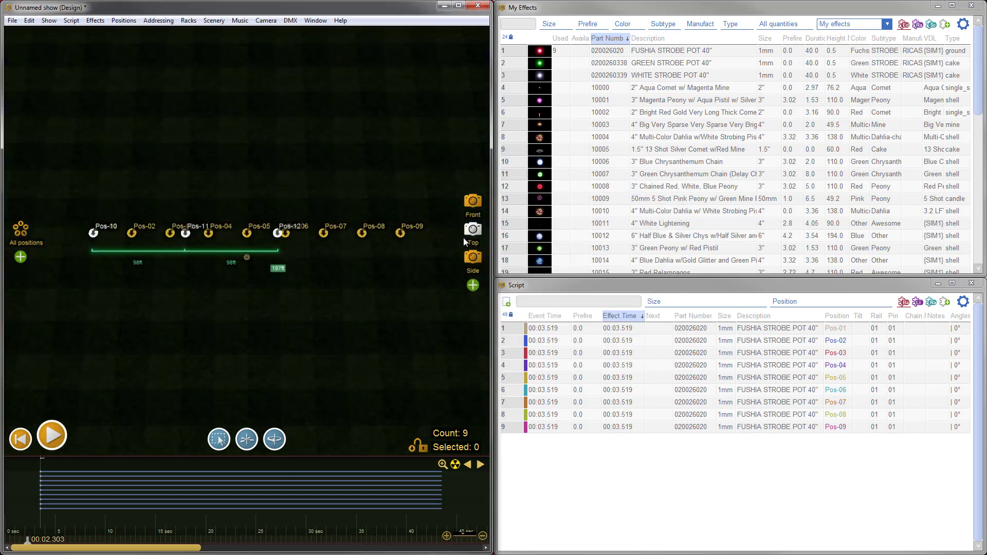
pyautogui.moveTo(185, 238); pyautogui.dragTo(244, 100)
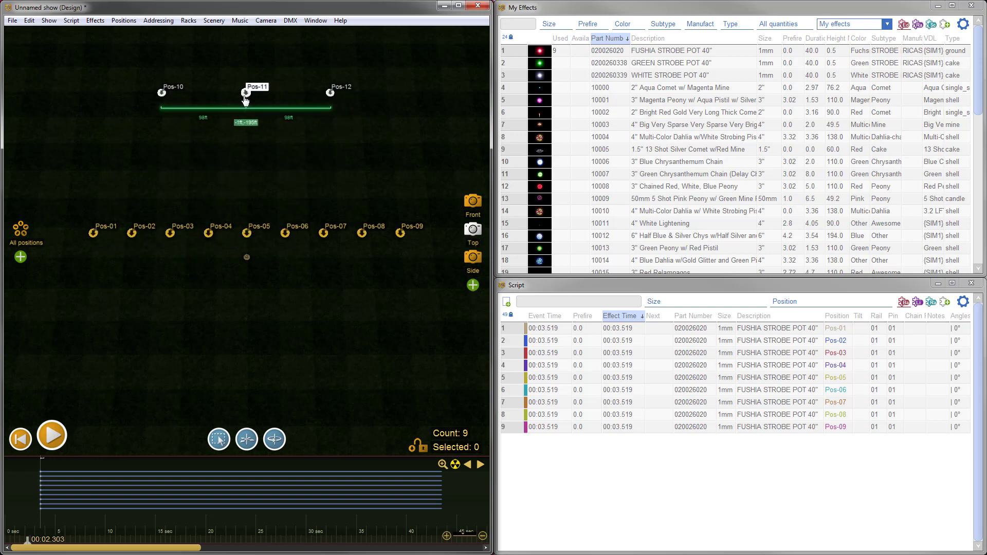
pyautogui.click(242, 136)
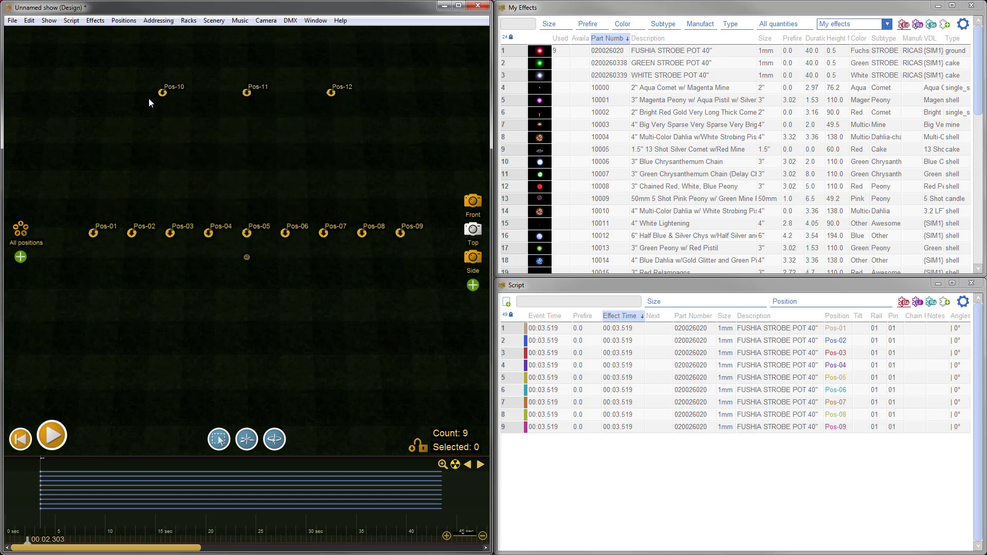
# Set a start module for Pos-10 through Pos-12 in their shared position properties.
pyautogui.moveTo(146, 73); pyautogui.dragTo(339, 119)
pyautogui.rightClick(162, 95)
pyautogui.click(239, 340)
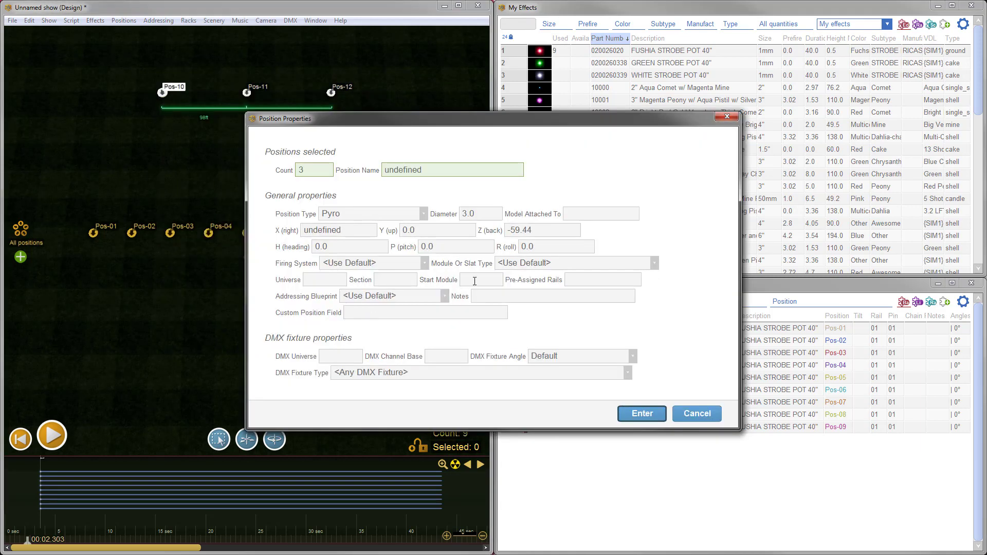
pyautogui.click(475, 281)
pyautogui.click(642, 418)
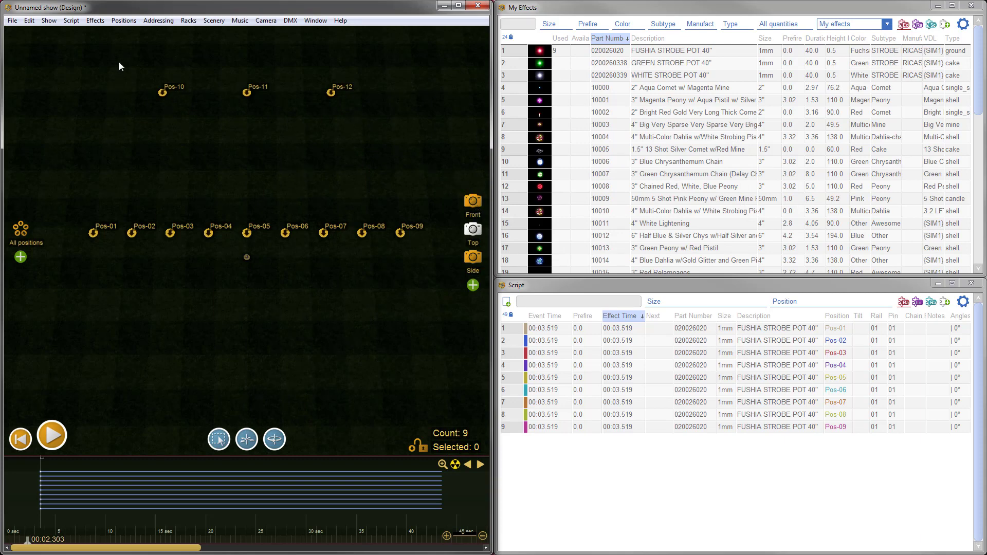
# Add the 3" Magenta Peony w/ Aqua Pistil to Pos-10 through Pos-12 and shift its events to an effect time of about 6.6 seconds.
pyautogui.click(472, 201)
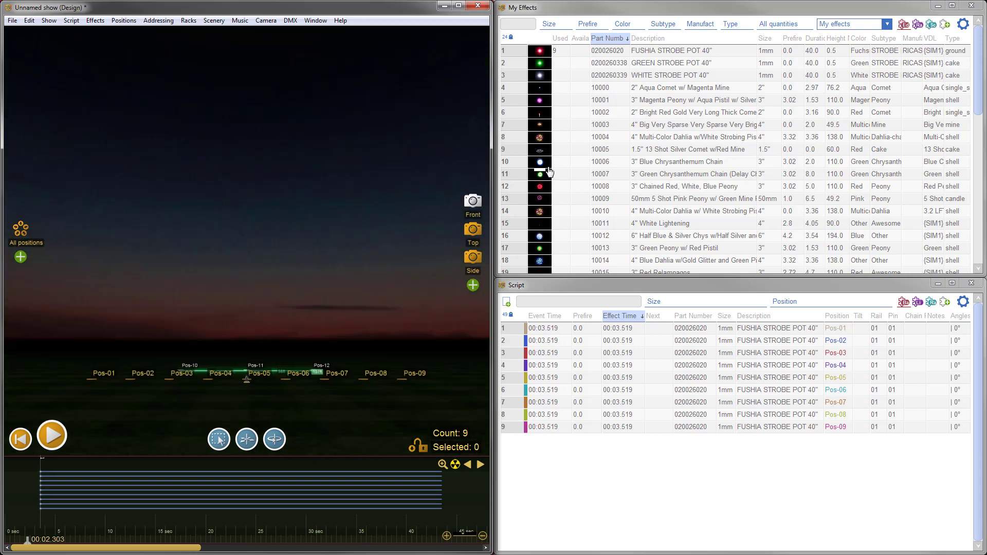
pyautogui.moveTo(539, 99); pyautogui.dragTo(255, 366)
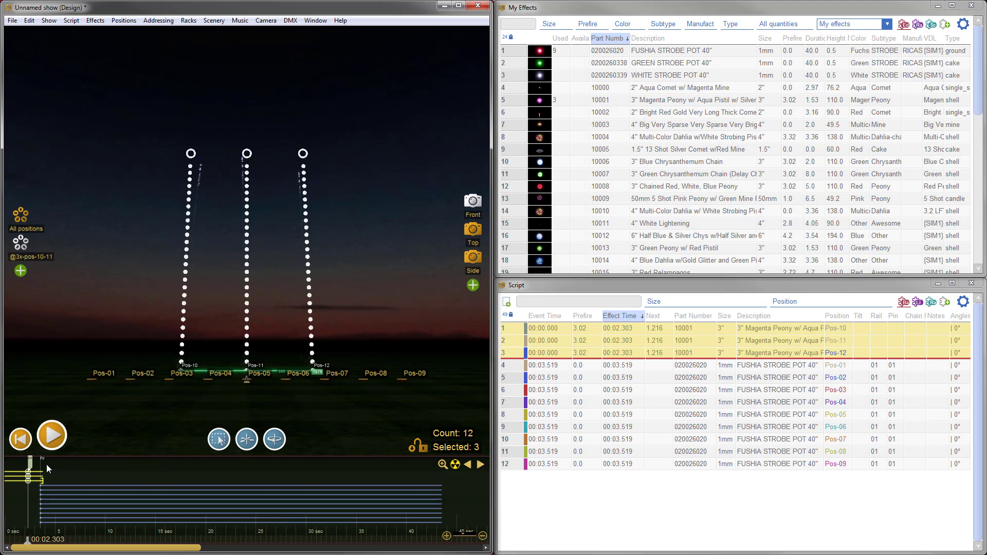
pyautogui.click(29, 460)
pyautogui.moveTo(29, 460); pyautogui.dragTo(73, 461)
# Fill the last strobe event's effect time of 00:03.519 down to the three Magenta Peony events and compare the event times.
pyautogui.click(627, 428)
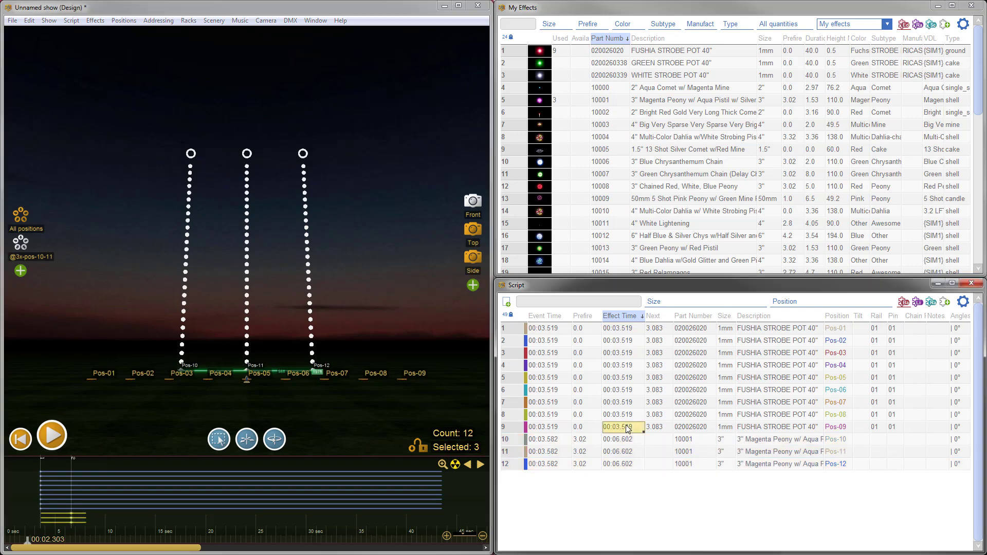
pyautogui.keyDown('shift'); pyautogui.click(628, 461); pyautogui.keyUp('shift')
pyautogui.hotkey('ctrl', 'd')
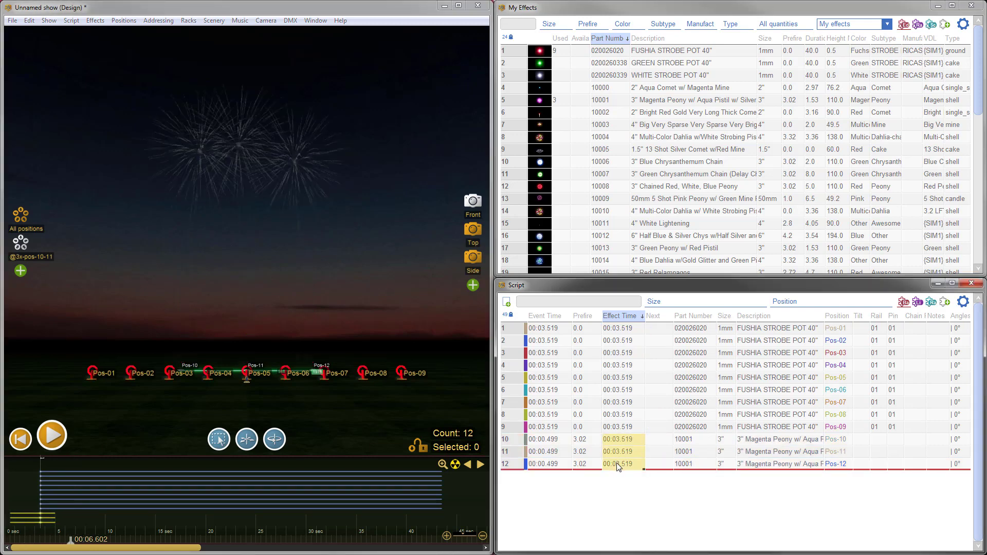
pyautogui.click(547, 430)
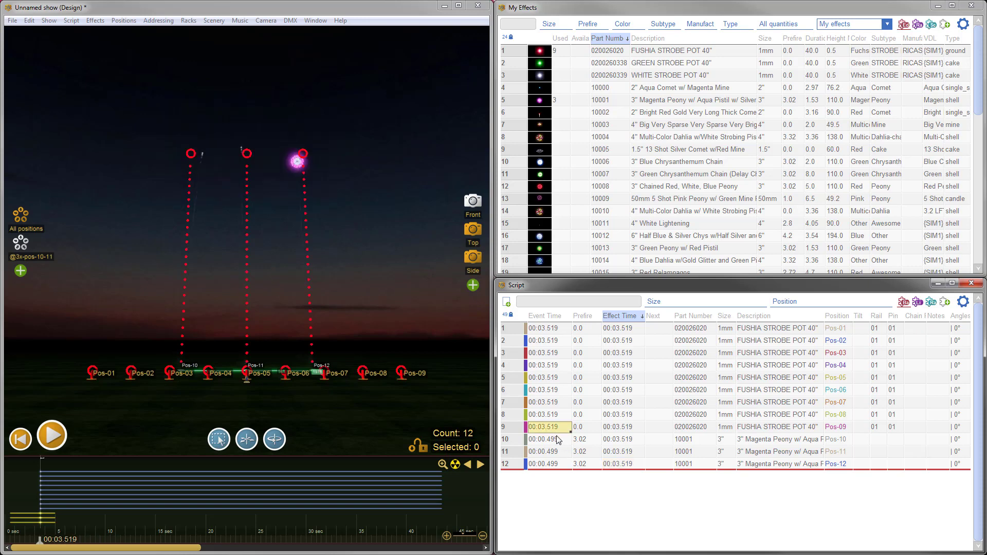
# Fill the last strobe's event time of 00:03.519 down to the three Magenta Peony events.
pyautogui.moveTo(559, 439); pyautogui.dragTo(563, 466)
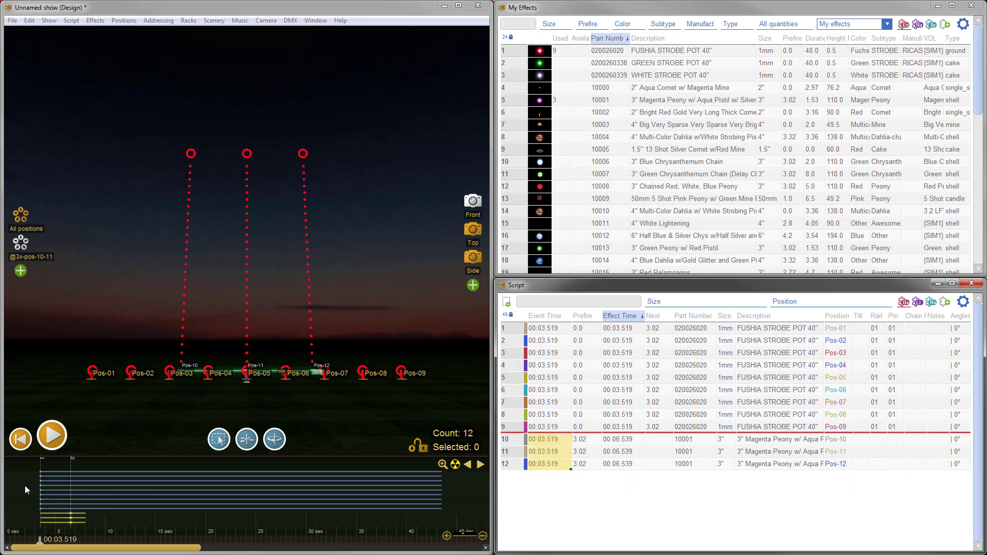
pyautogui.click(11, 495)
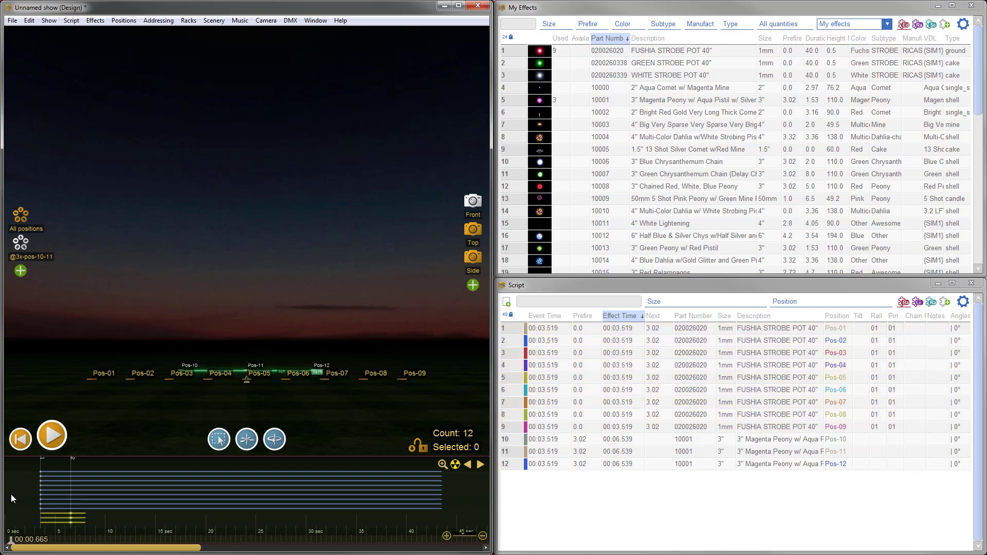
# Address the show for Cobra with COBRA v5.X Standard Script, 9 ematches maximum per pin, sorted by position and event time.
pyautogui.click(420, 445)
pyautogui.click(156, 21)
pyautogui.click(156, 32)
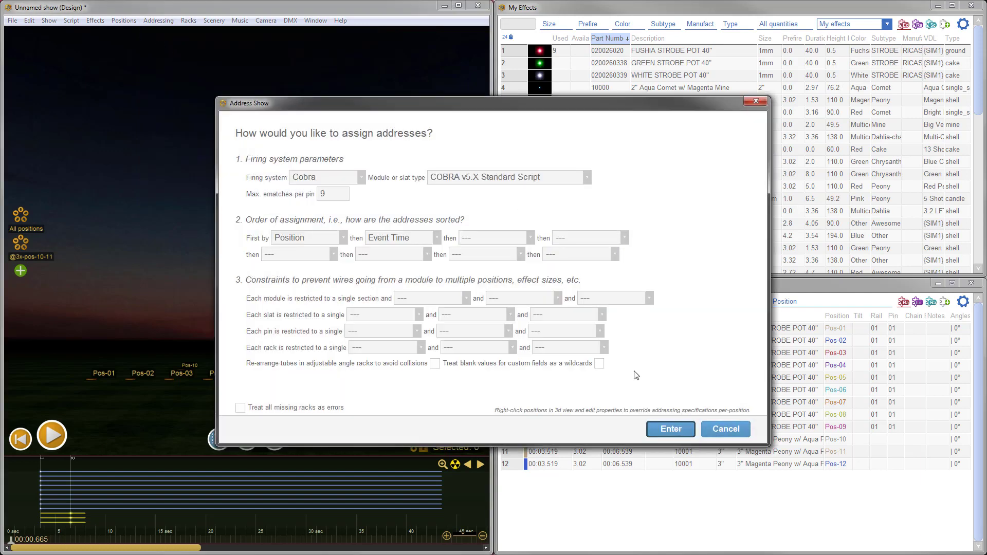
pyautogui.click(671, 429)
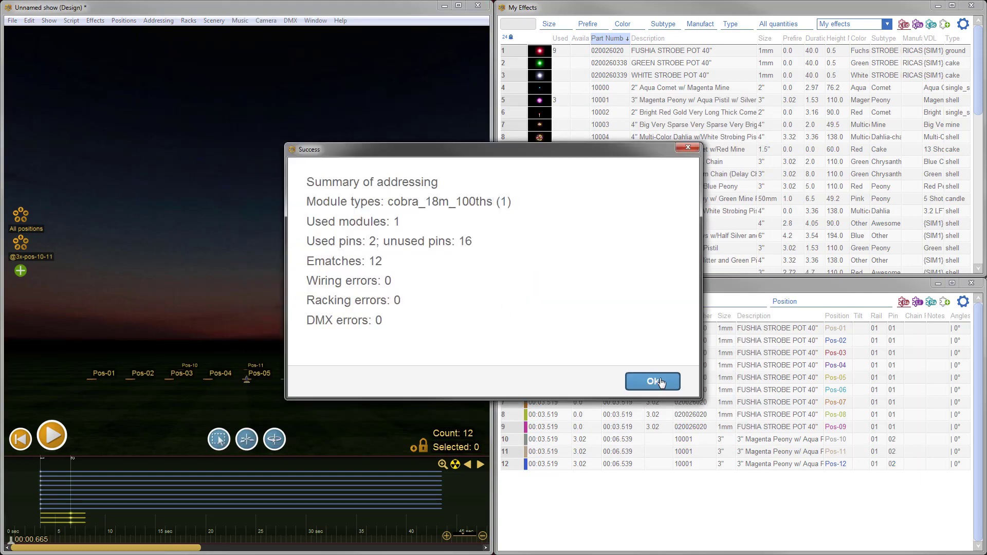
pyautogui.click(653, 381)
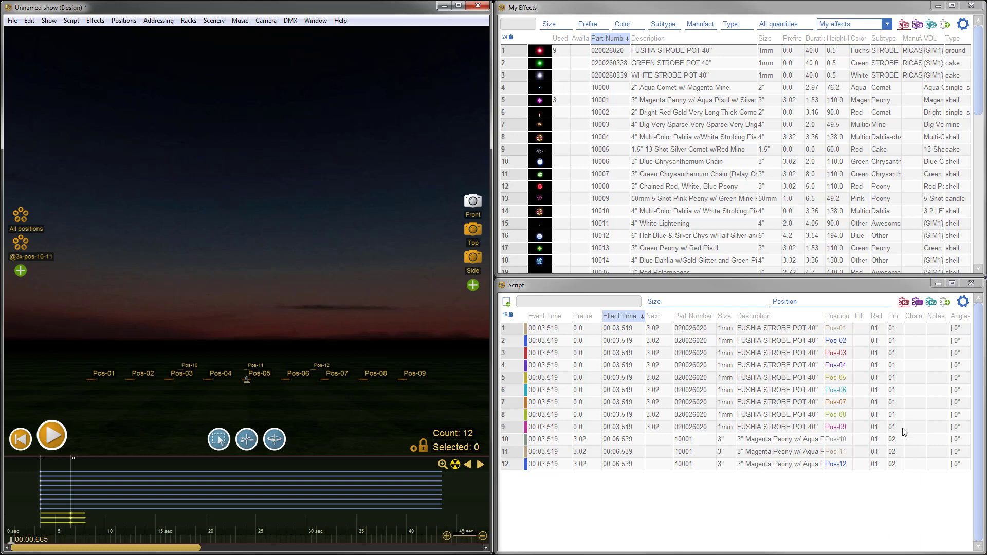
# Compare the pin assignments of the nine strobe events with those of the three Magenta Peony events.
pyautogui.moveTo(903, 428); pyautogui.dragTo(895, 366)
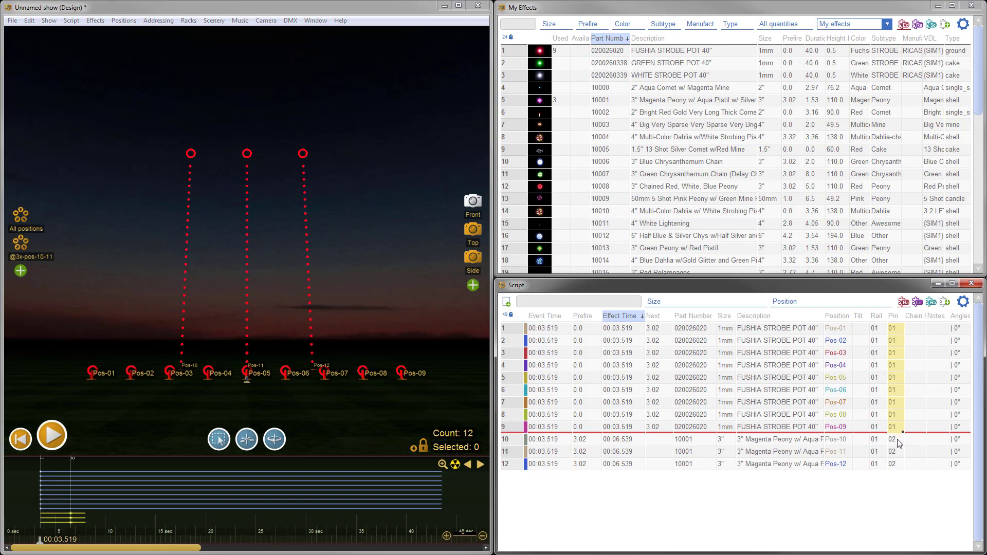
pyautogui.moveTo(900, 443); pyautogui.dragTo(896, 472)
pyautogui.moveTo(899, 427); pyautogui.dragTo(896, 330)
# Re-address the show with the maximum ematches per pin set to 12.
pyautogui.click(158, 21)
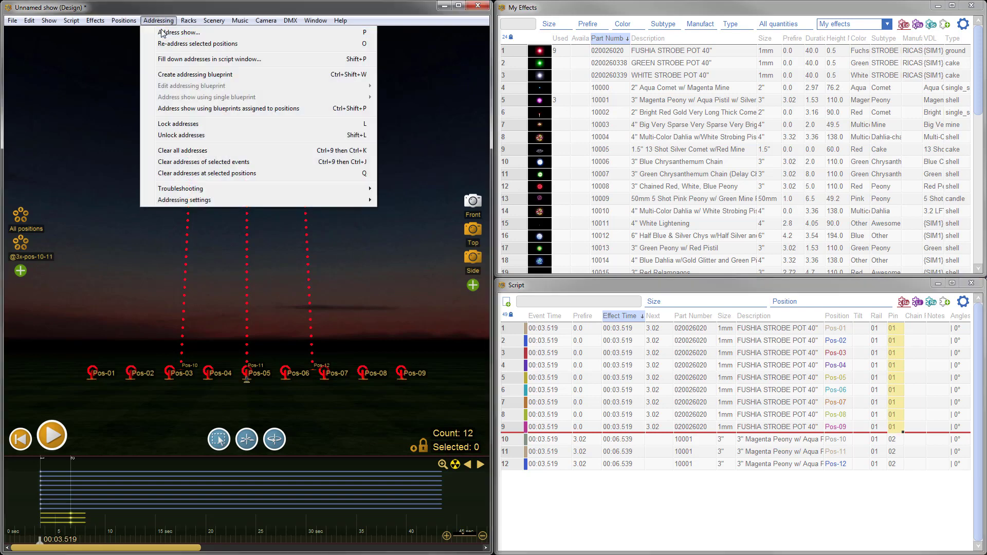
pyautogui.click(164, 32)
pyautogui.click(339, 195)
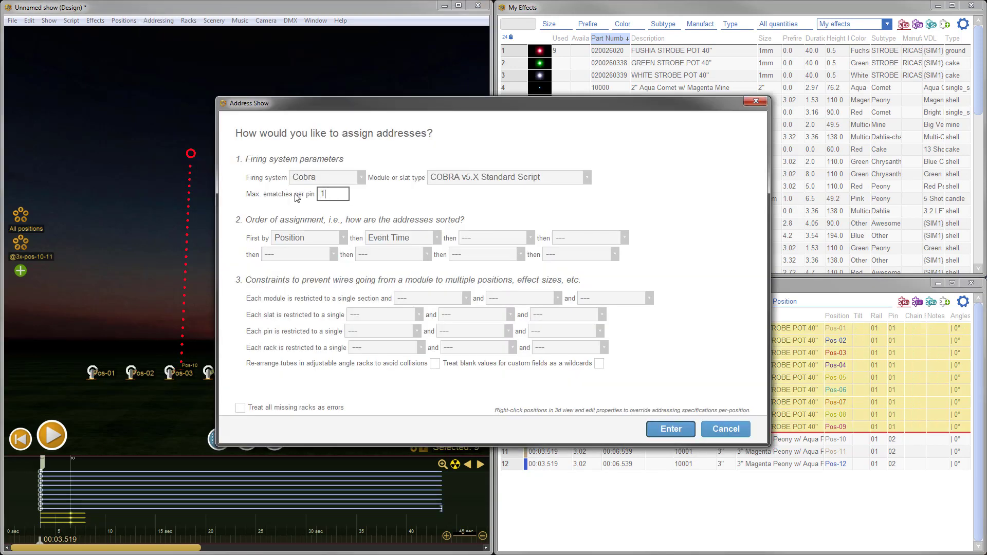
pyautogui.write('1')
pyautogui.press('Return')
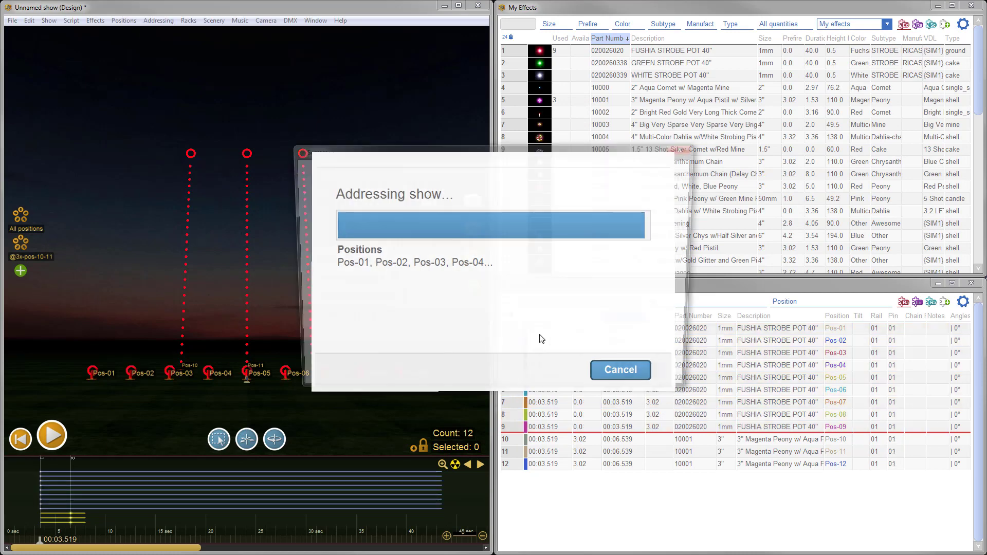
pyautogui.click(644, 374)
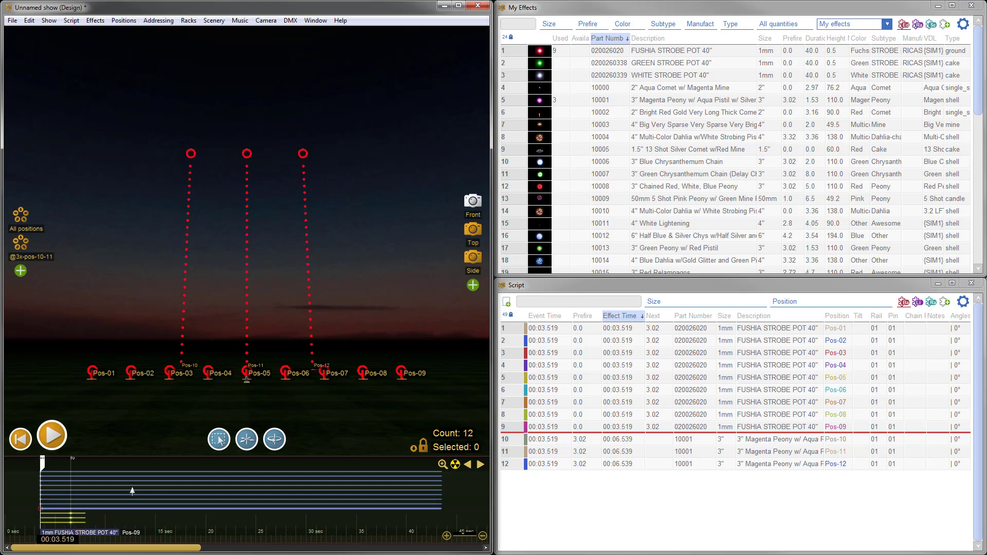
# Shift the three Magenta Peony events to an effect time of 00:08.944 and re-address the show with the existing settings.
pyautogui.moveTo(71, 517); pyautogui.dragTo(95, 516)
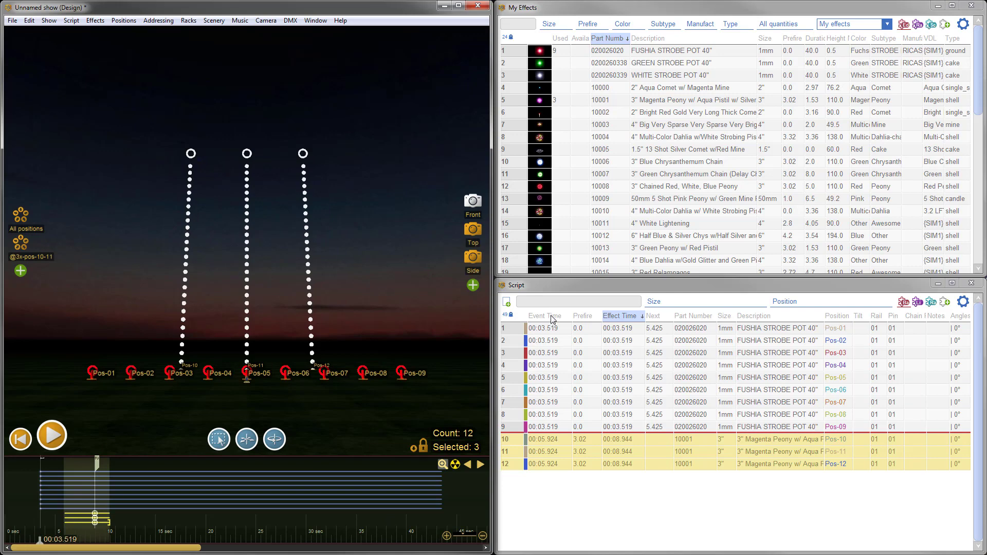
pyautogui.click(158, 20)
pyautogui.click(170, 32)
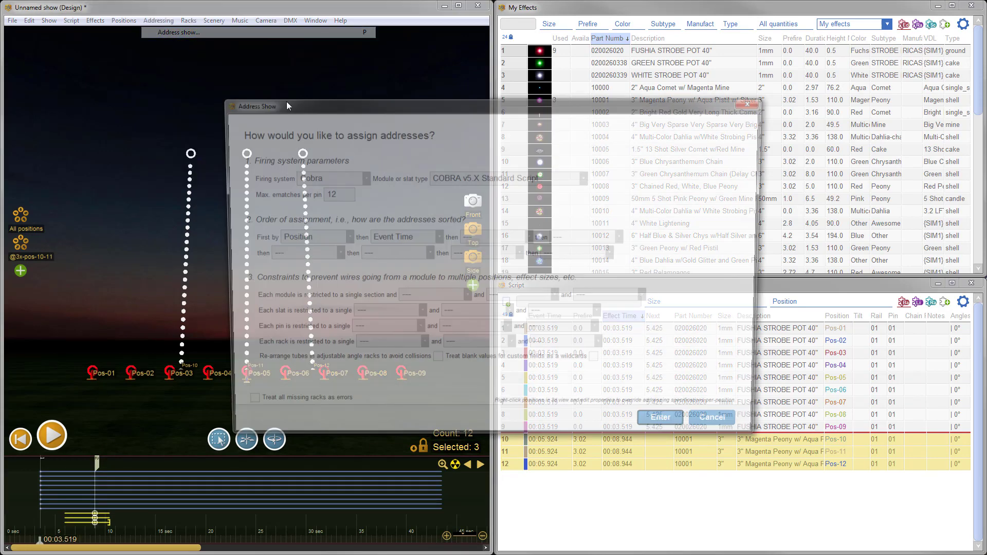
pyautogui.click(676, 431)
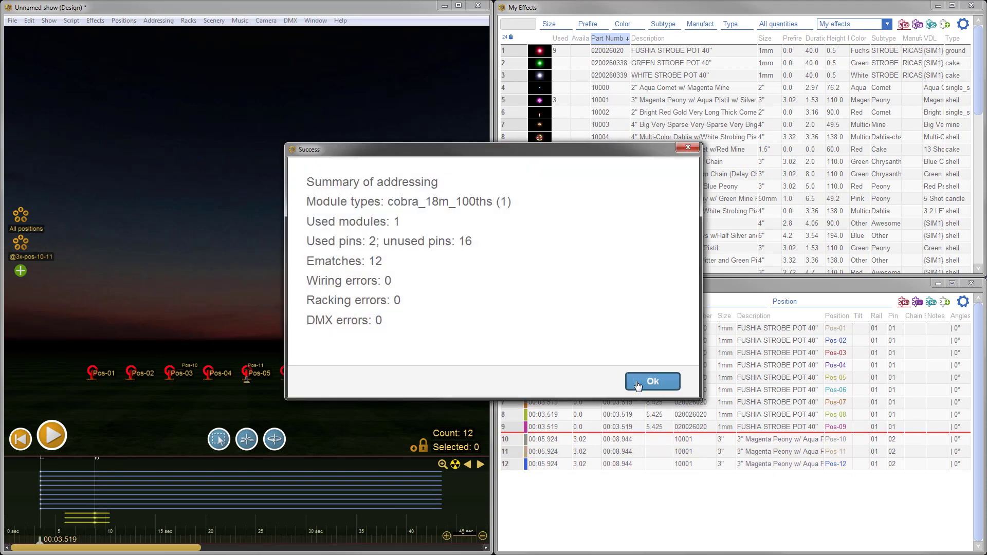
pyautogui.click(638, 385)
# Check the pins assigned to the strobe events and to the rescheduled Magenta Peony events in the script.
pyautogui.moveTo(892, 427); pyautogui.dragTo(894, 330)
pyautogui.moveTo(894, 439); pyautogui.dragTo(896, 465)
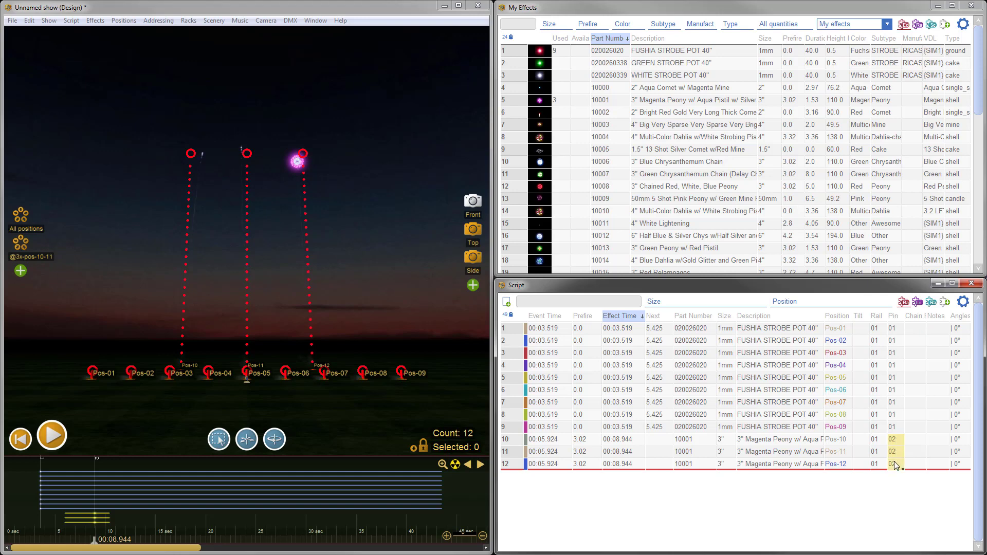
pyautogui.click(879, 514)
# Set the playhead to 00:02.047 and assign section A to Pos-01 through Pos-09 in their shared position properties.
pyautogui.moveTo(388, 254); pyautogui.dragTo(377, 307)
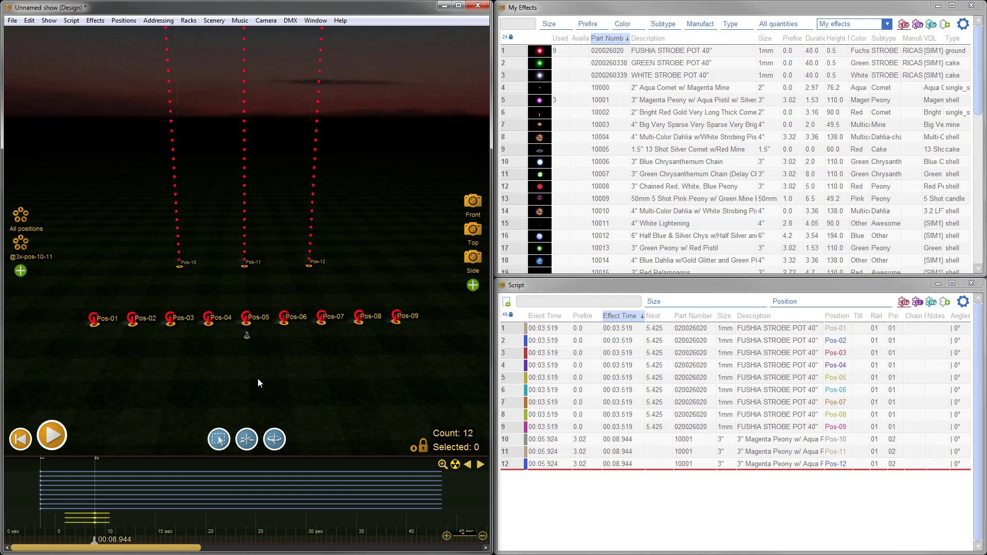
pyautogui.click(25, 510)
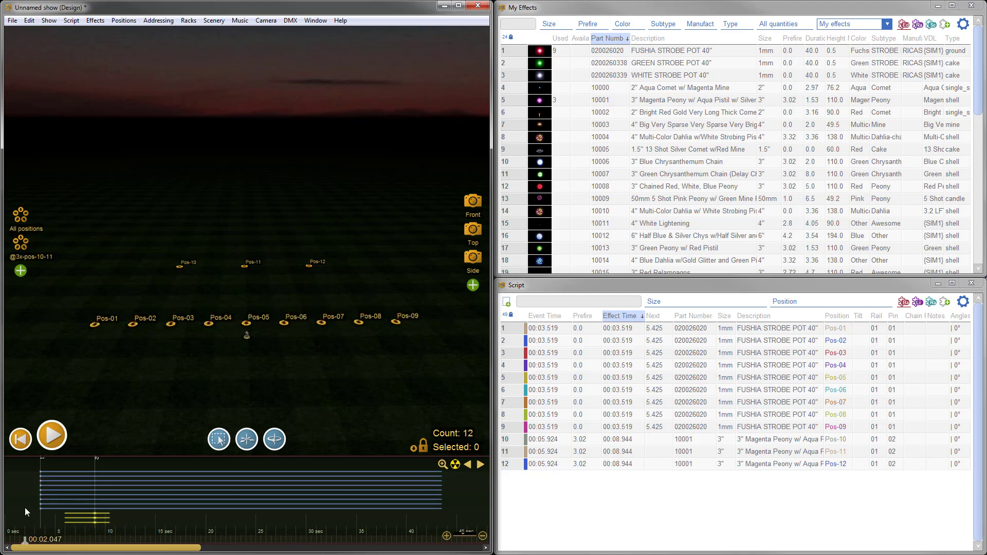
pyautogui.click(220, 440)
pyautogui.moveTo(72, 301); pyautogui.dragTo(430, 355)
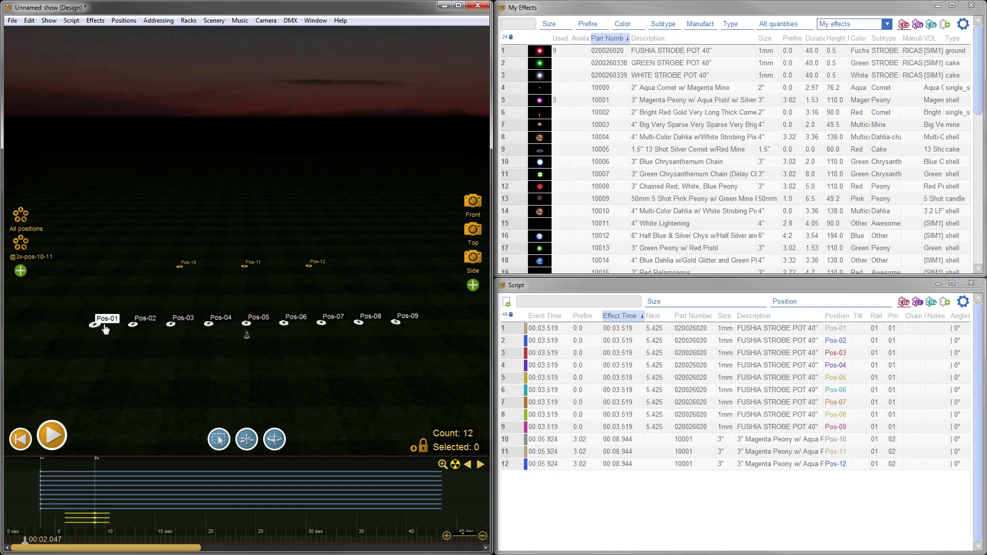
pyautogui.rightClick(288, 322)
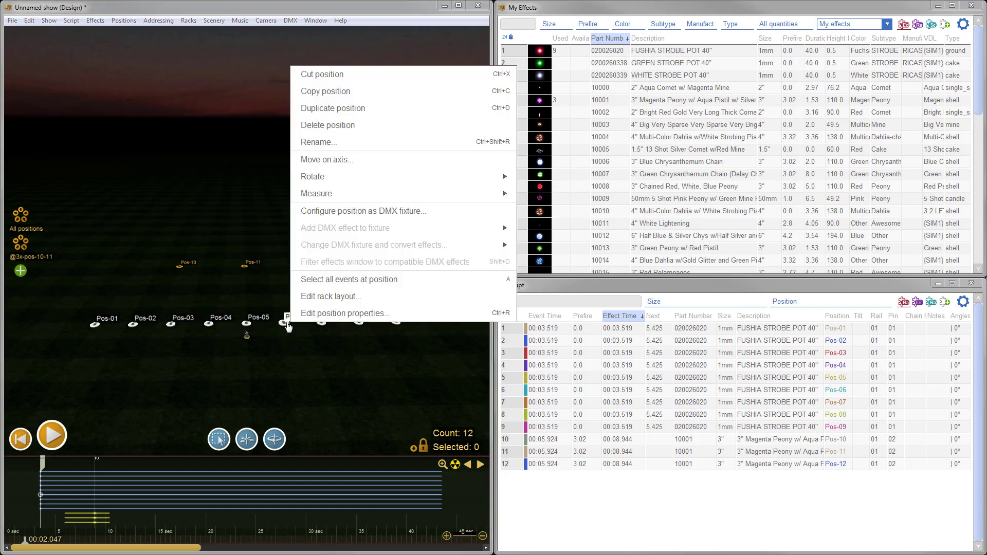
pyautogui.click(344, 316)
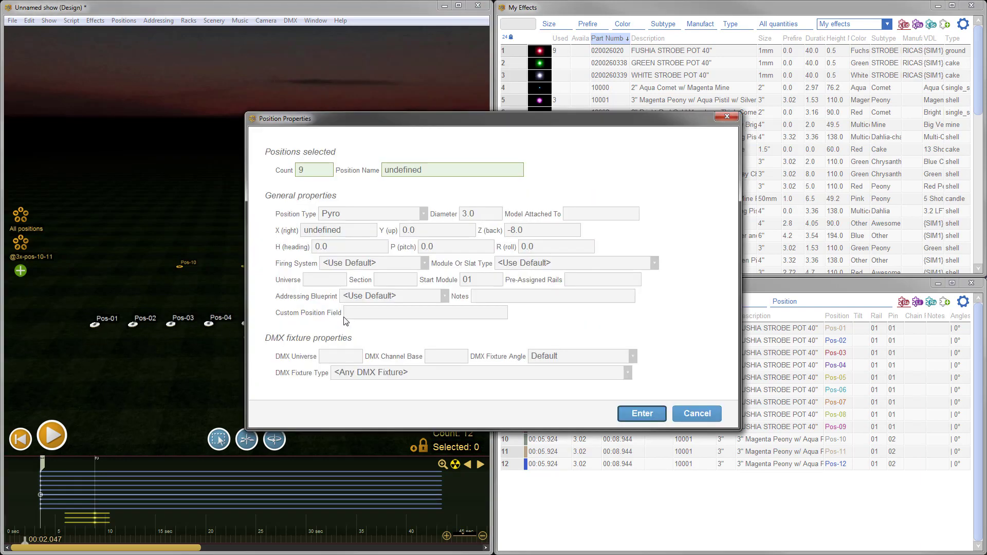
pyautogui.click(387, 284)
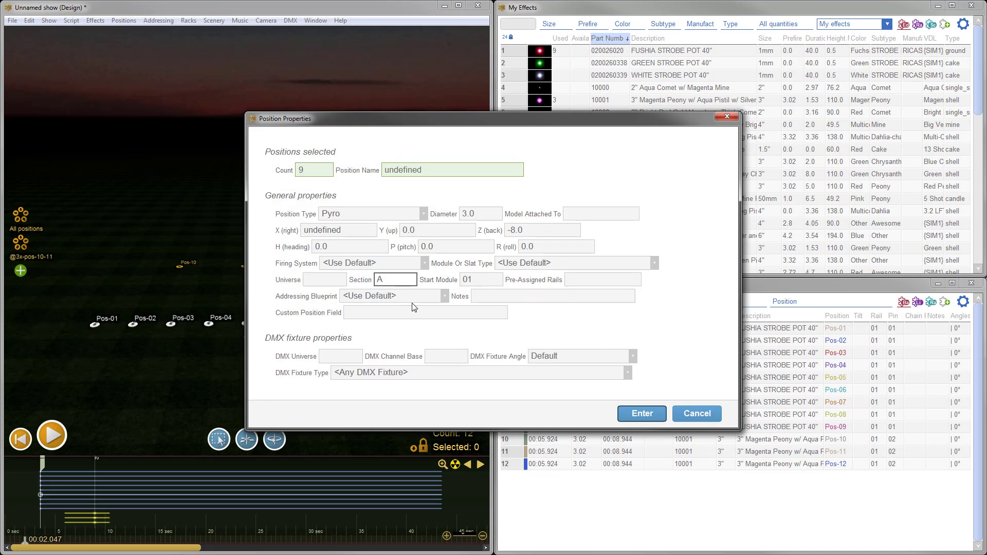
pyautogui.click(642, 415)
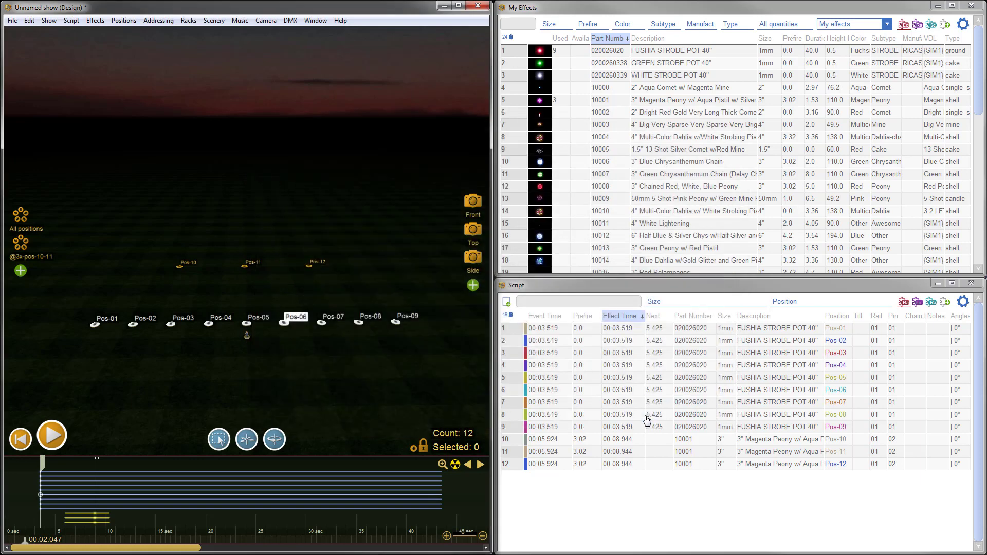
# Set the section of Pos-10 to B in its position properties.
pyautogui.rightClick(181, 267)
pyautogui.click(281, 514)
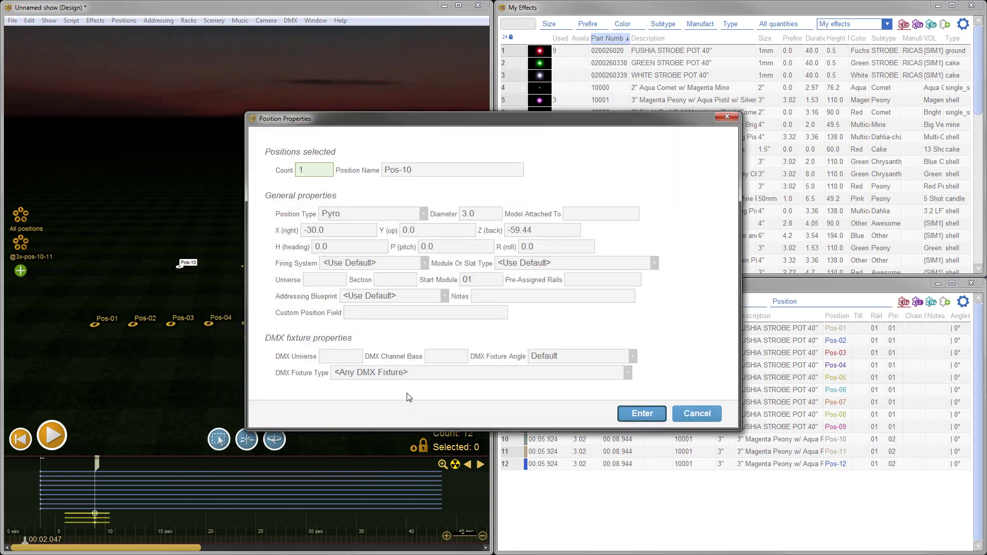
pyautogui.click(396, 279)
pyautogui.write('B')
pyautogui.click(642, 414)
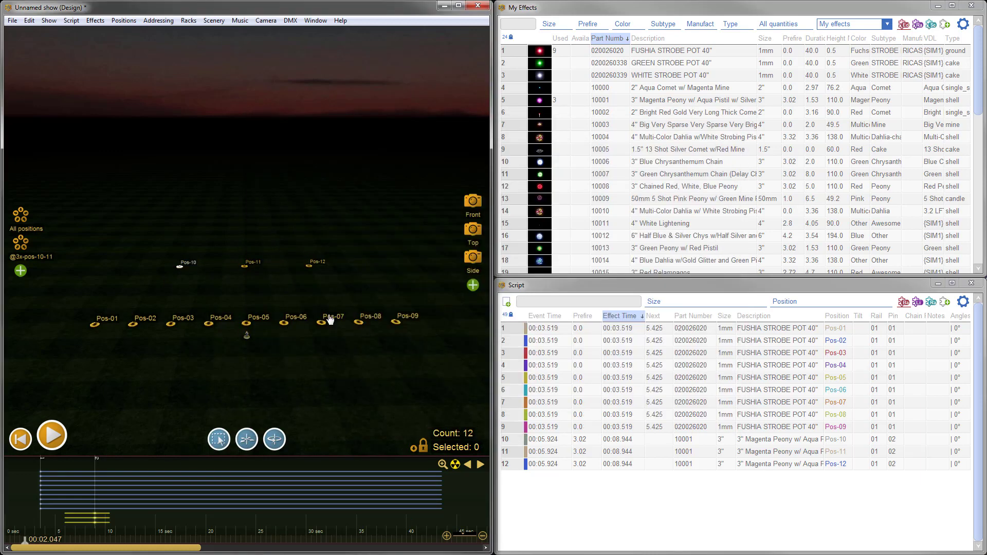
# Set the section of Pos-11 to C in its position properties.
pyautogui.rightClick(250, 265)
pyautogui.click(353, 509)
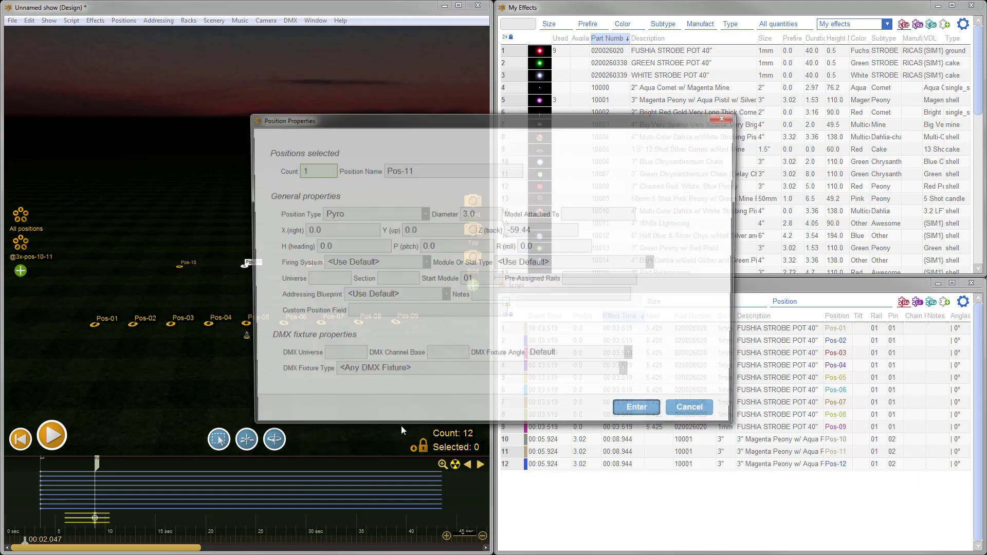
pyautogui.click(395, 280)
pyautogui.write('01')
pyautogui.click(641, 414)
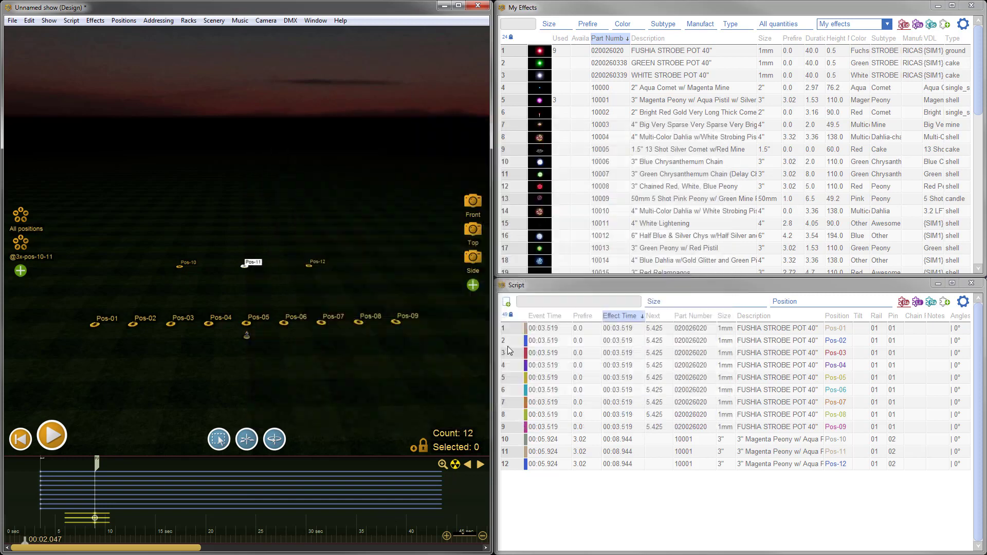
# Set the section of Pos-12 to D in its position properties.
pyautogui.rightClick(318, 261)
pyautogui.click(431, 505)
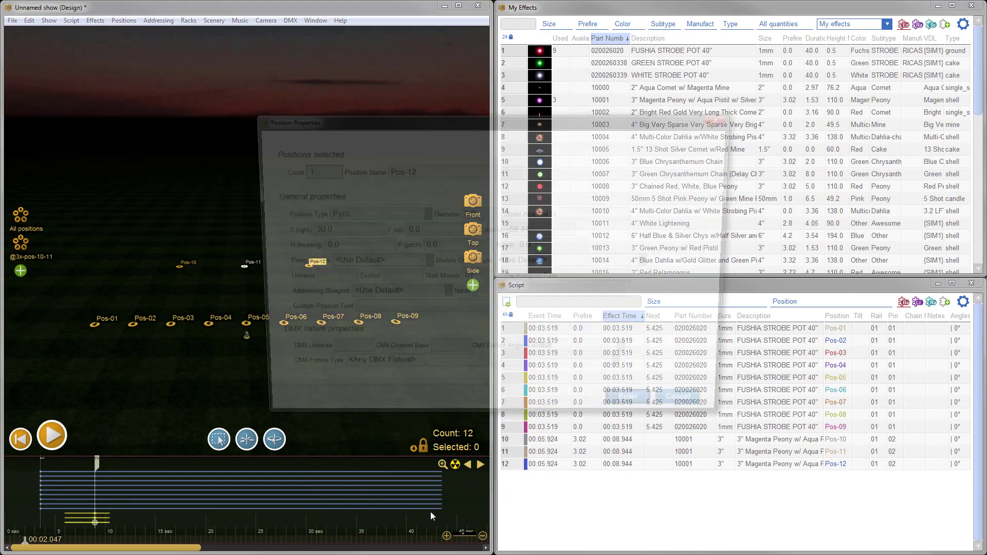
pyautogui.click(406, 277)
pyautogui.write('01')
pyautogui.click(635, 414)
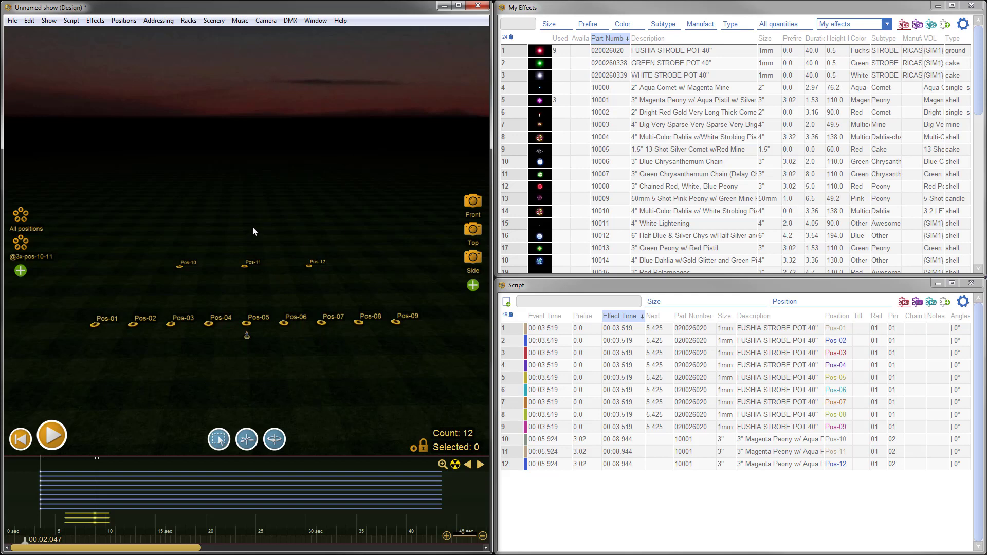
# Open the positions table and review the section and start module of the front row and rear positions.
pyautogui.click(312, 21)
pyautogui.click(363, 188)
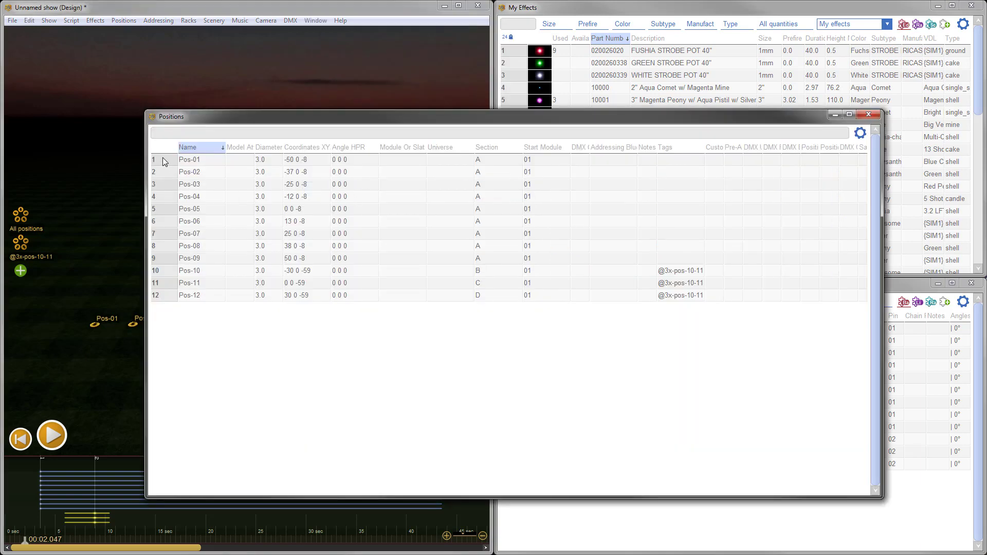
pyautogui.moveTo(163, 157); pyautogui.dragTo(164, 300)
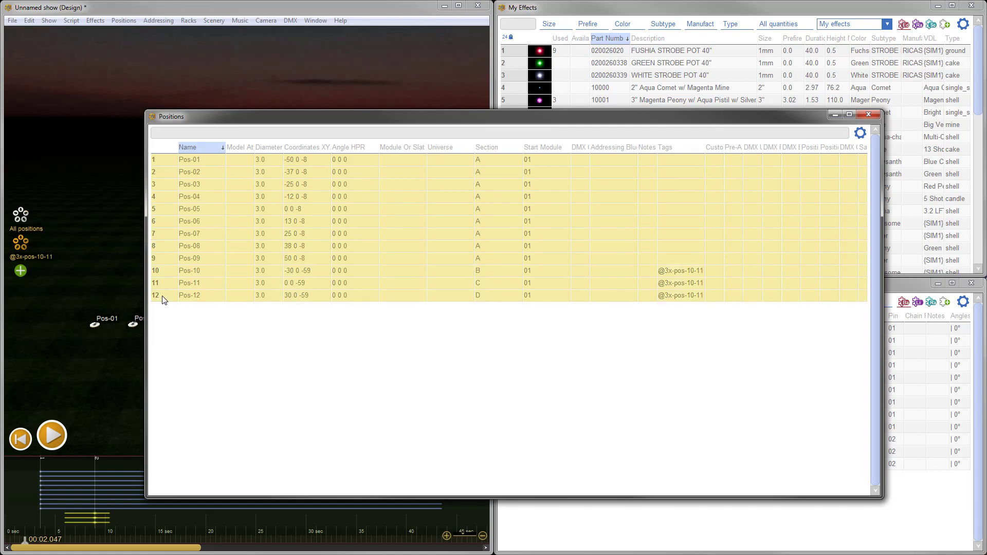
pyautogui.click(191, 306)
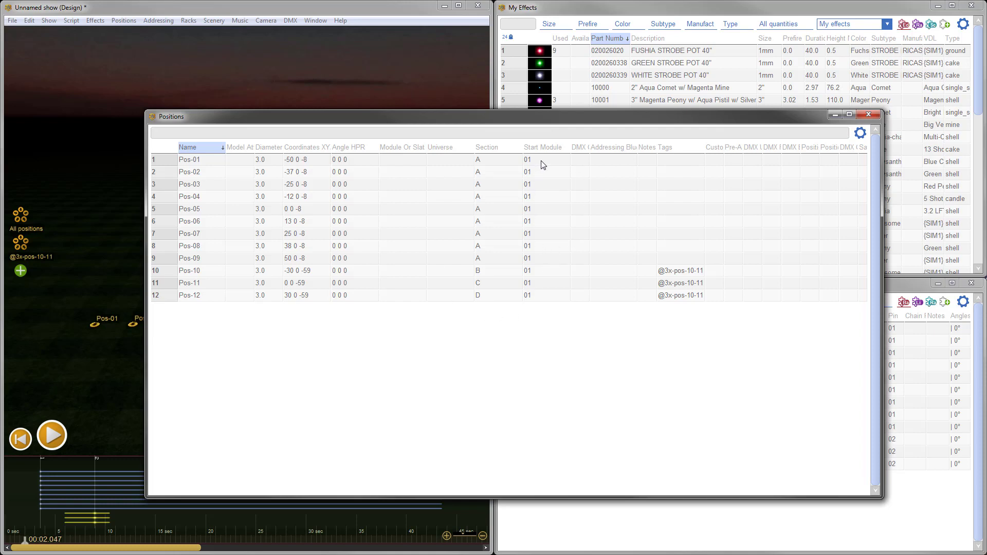
pyautogui.moveTo(540, 161); pyautogui.dragTo(538, 303)
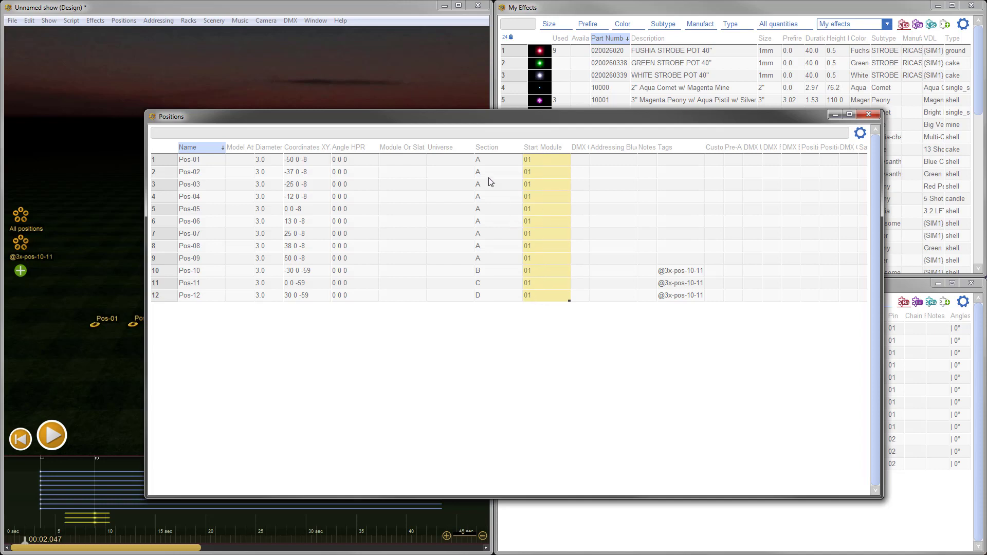
pyautogui.click(491, 162)
pyautogui.moveTo(491, 161); pyautogui.dragTo(499, 258)
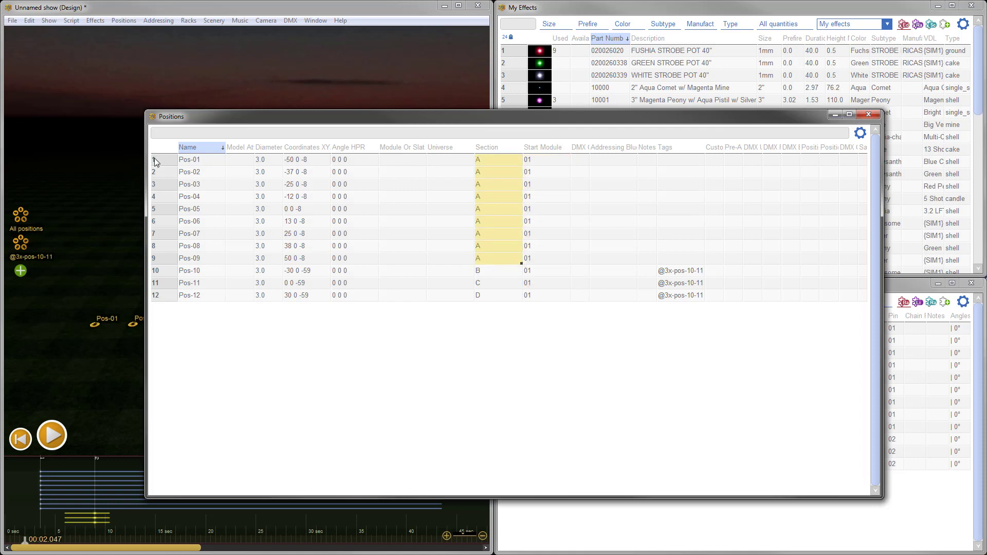
pyautogui.moveTo(156, 159); pyautogui.dragTo(163, 256)
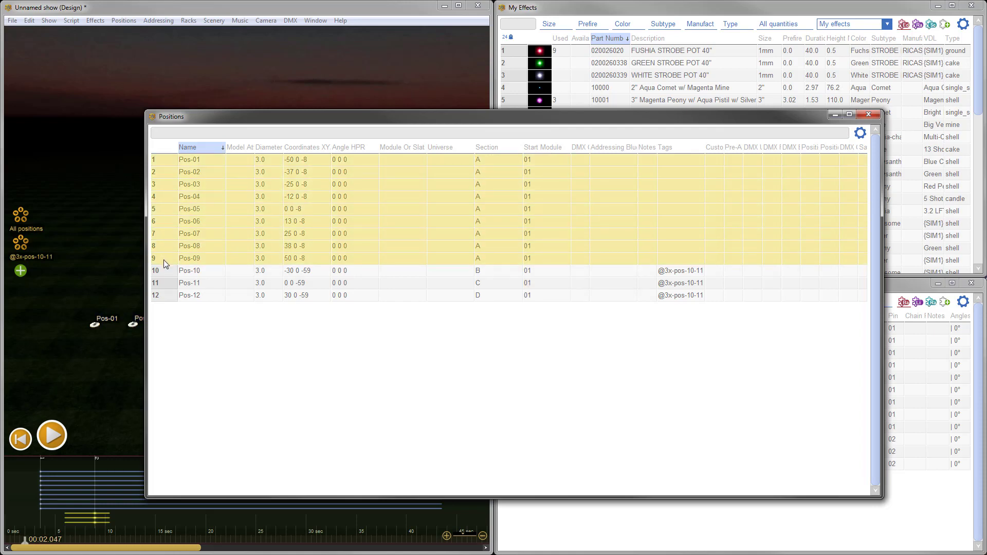
pyautogui.click(165, 273)
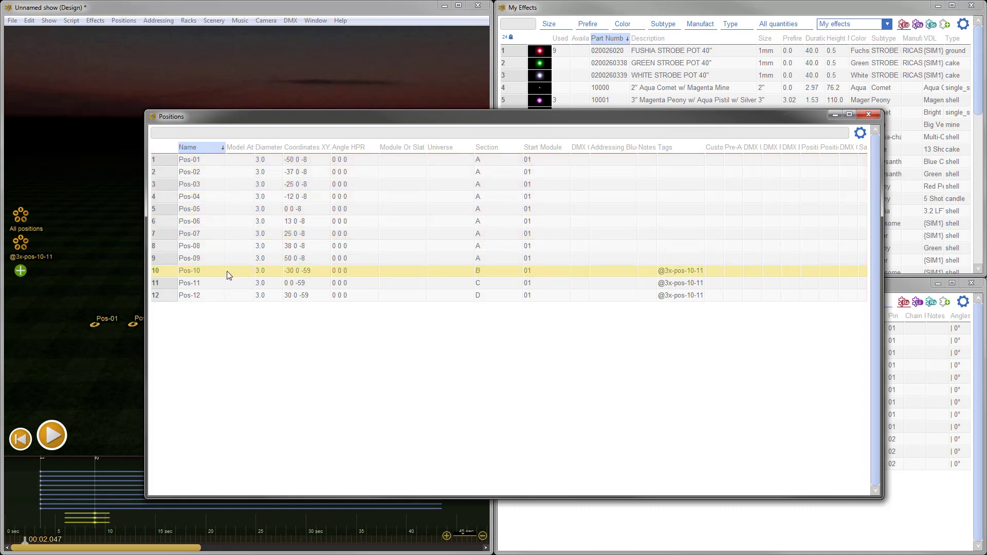
pyautogui.click(161, 282)
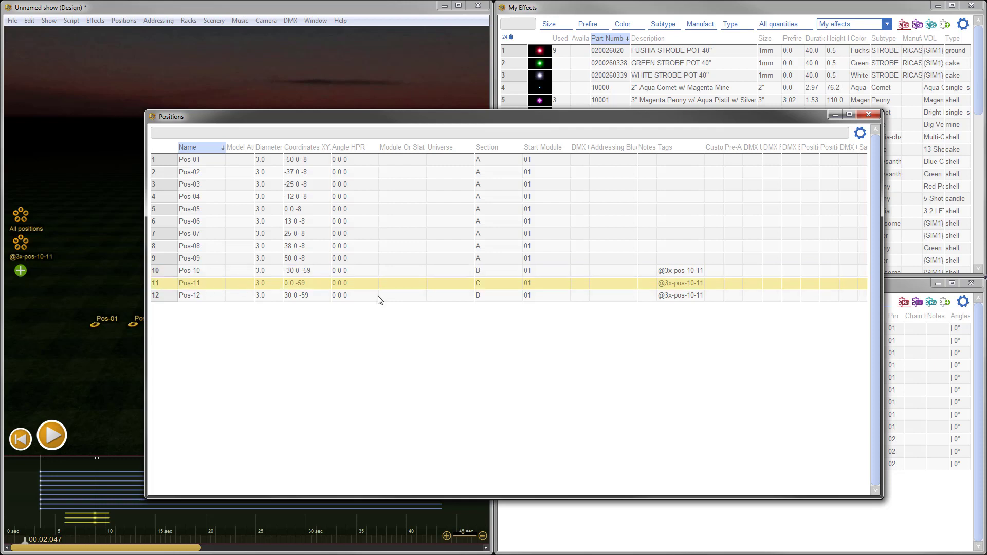
# Check the section of Pos-12 in the positions table and close the table.
pyautogui.click(153, 296)
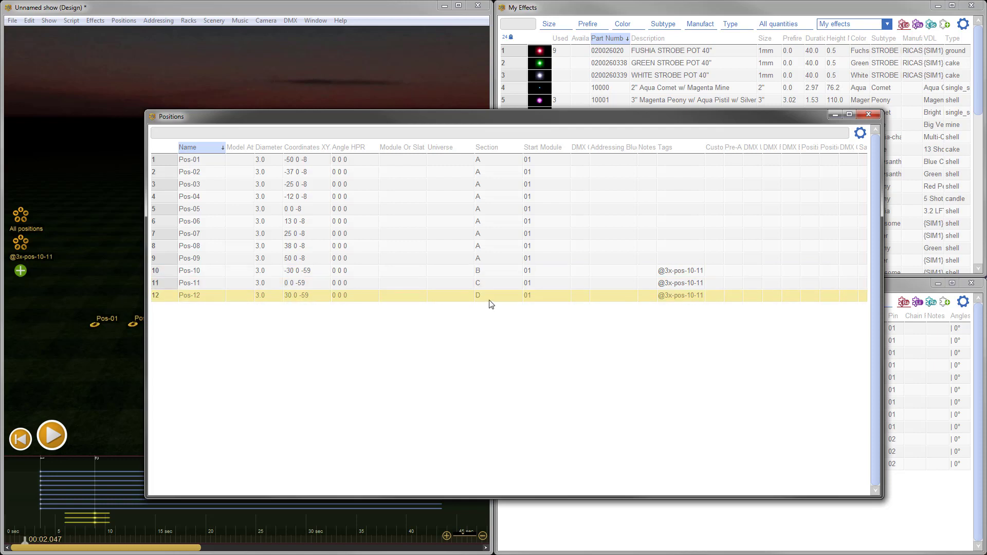
pyautogui.click(868, 114)
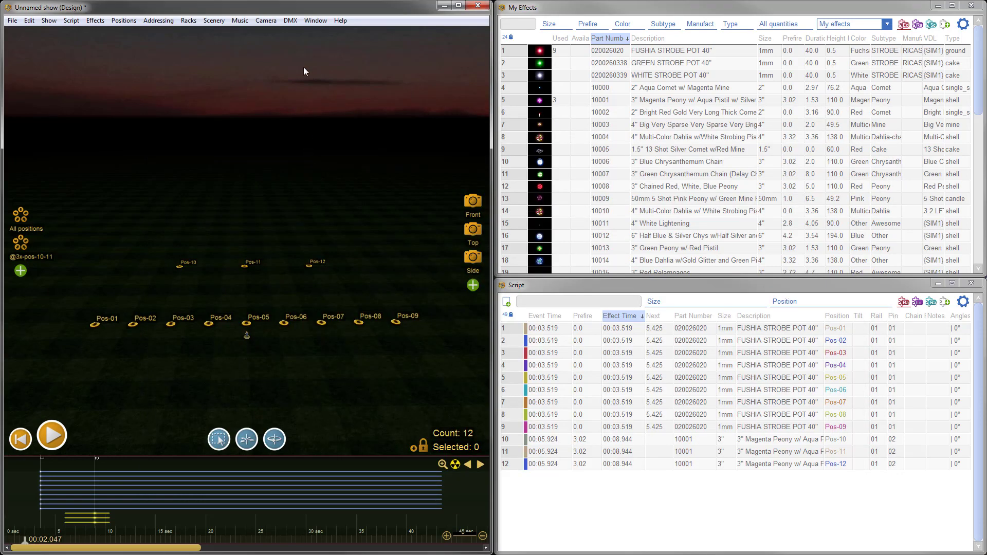
# Examine the position sections in the racks + effects + script layout, and return to the design + effects + script layout.
pyautogui.click(319, 19)
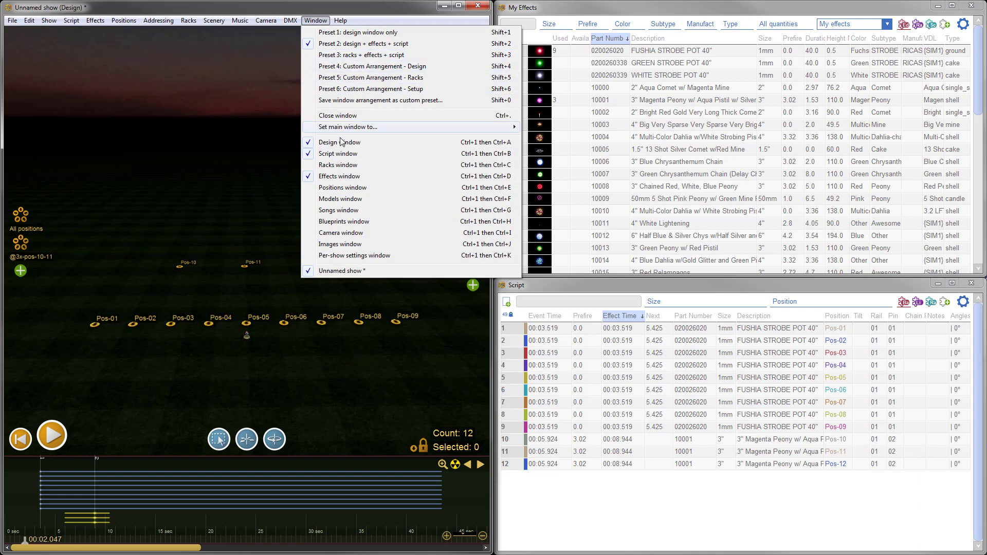
pyautogui.click(344, 56)
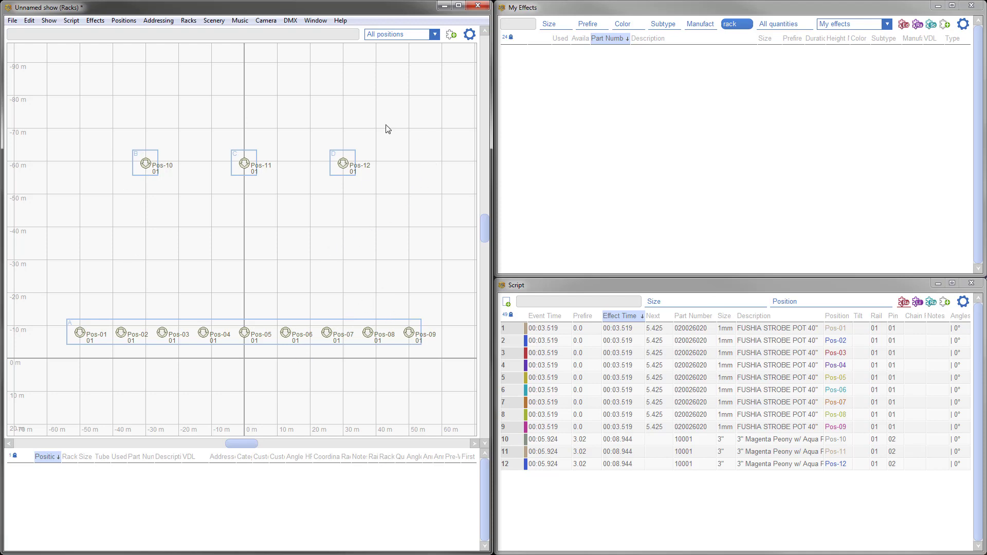
pyautogui.click(315, 21)
pyautogui.click(330, 43)
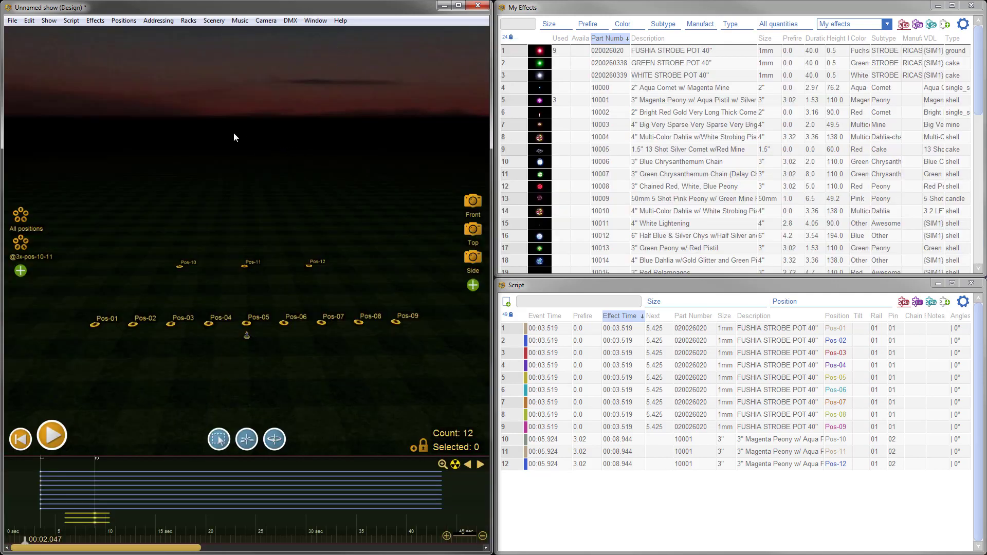
# Check the rail and pin addresses of the Pos-10 to Pos-12 events in the script, leaving nothing selected.
pyautogui.click(881, 464)
pyautogui.moveTo(888, 452)
pyautogui.mouseDown()
pyautogui.moveTo(879, 334)
pyautogui.moveTo(895, 465)
pyautogui.mouseUp()
pyautogui.click(886, 488)
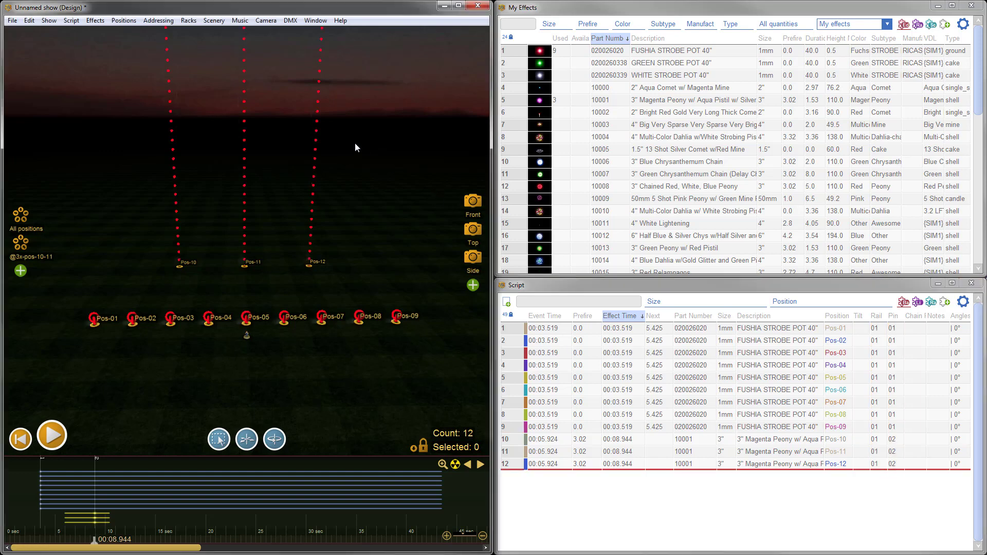
# Address the show for Cobra with COBRA v5.X Standard Script, 12 ematches per pin, sorted by position and event time.
pyautogui.click(155, 21)
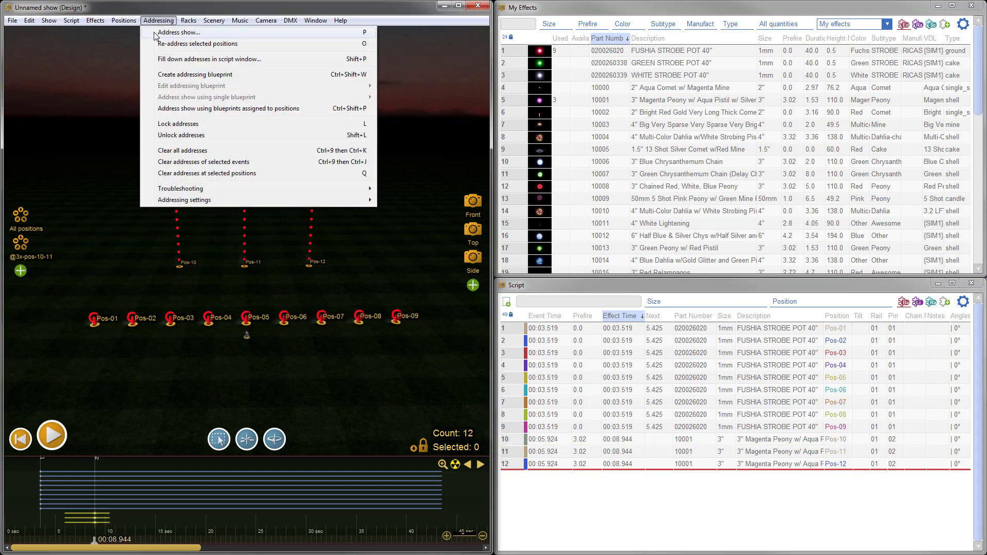
pyautogui.click(155, 33)
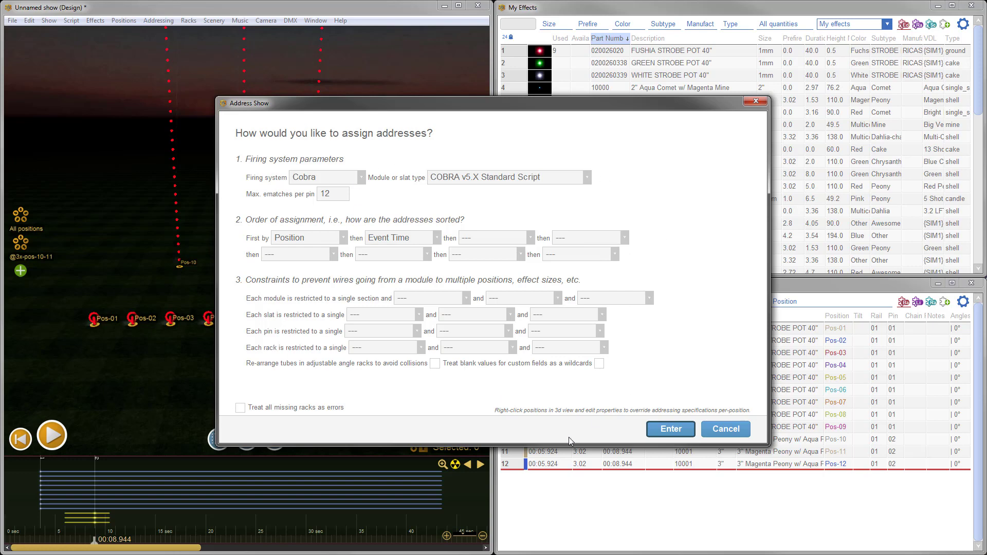
pyautogui.click(671, 428)
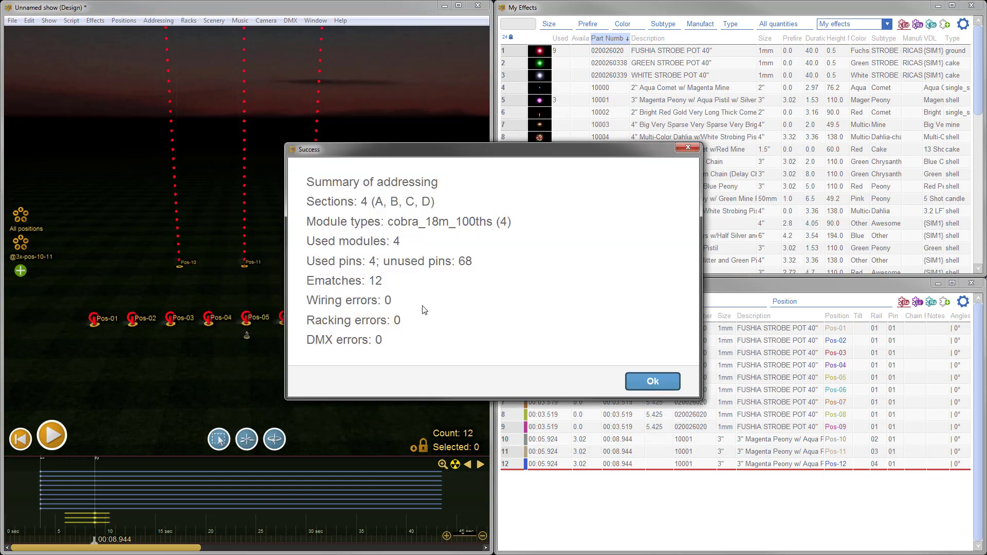
pyautogui.click(642, 387)
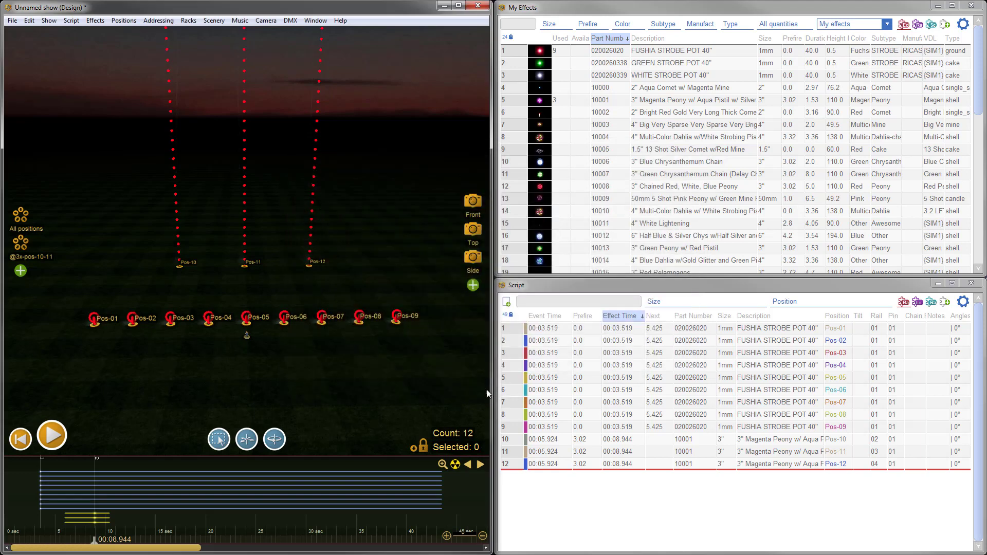
# Review the new rail and pin addresses of the front-row strobe pots and each rear peony event, and clear the selection.
pyautogui.moveTo(516, 329); pyautogui.dragTo(521, 430)
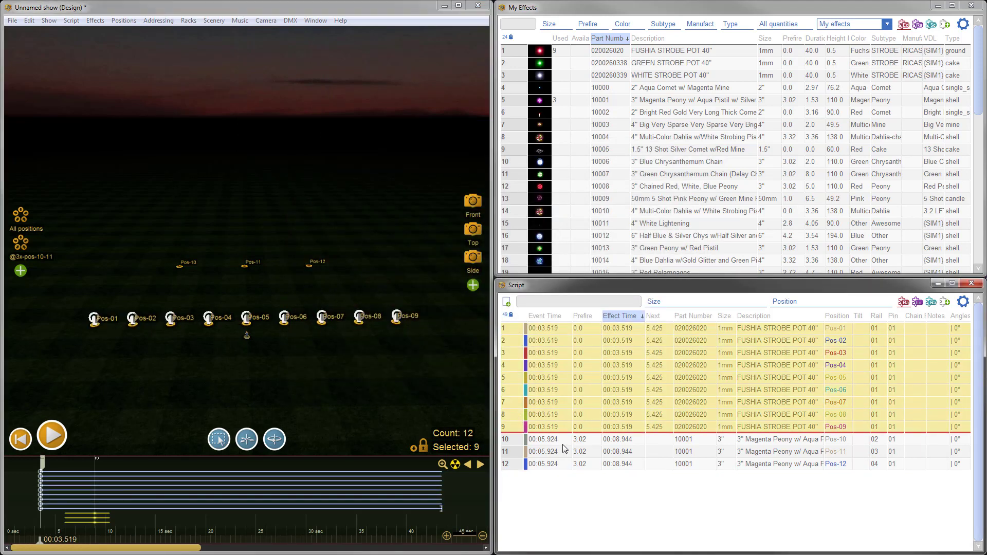
pyautogui.click(515, 440)
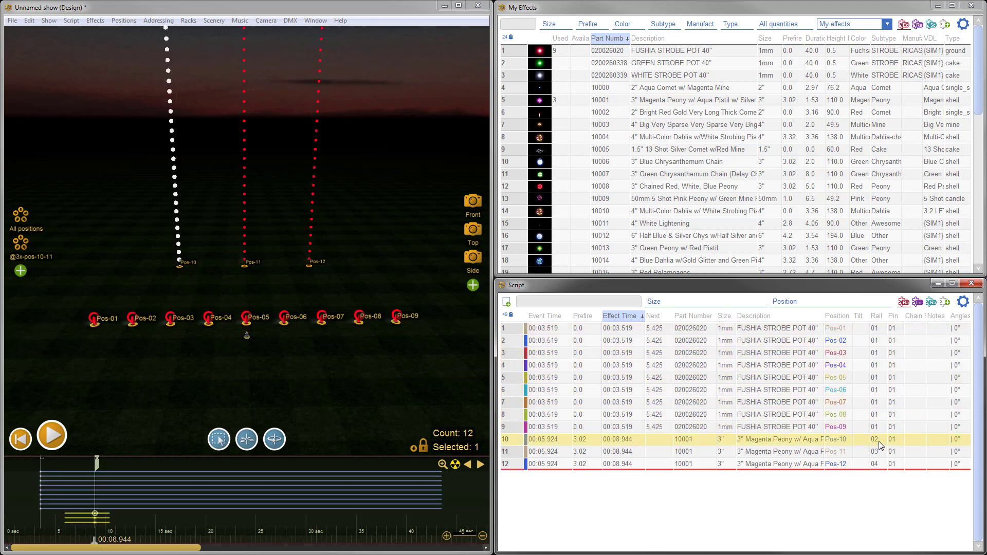
pyautogui.click(514, 453)
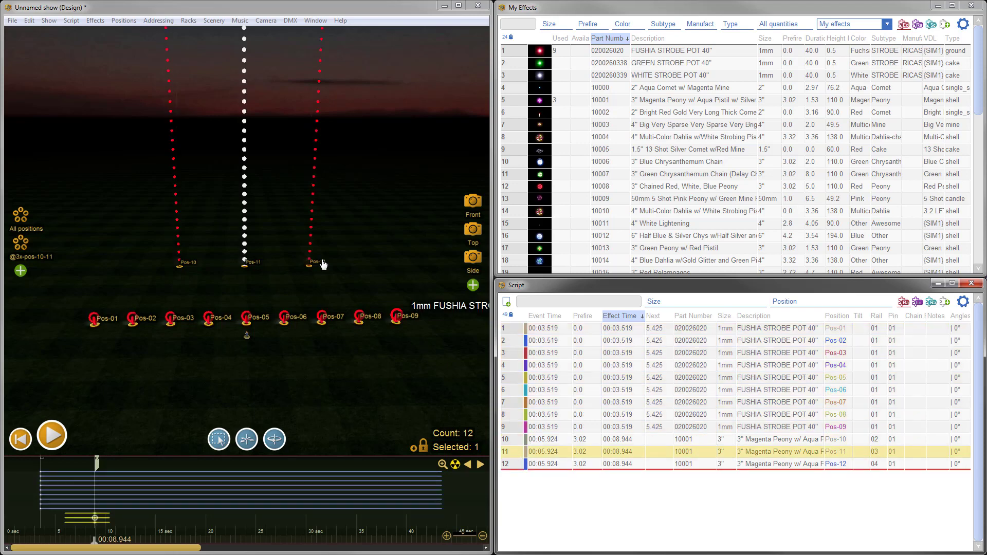
pyautogui.click(517, 465)
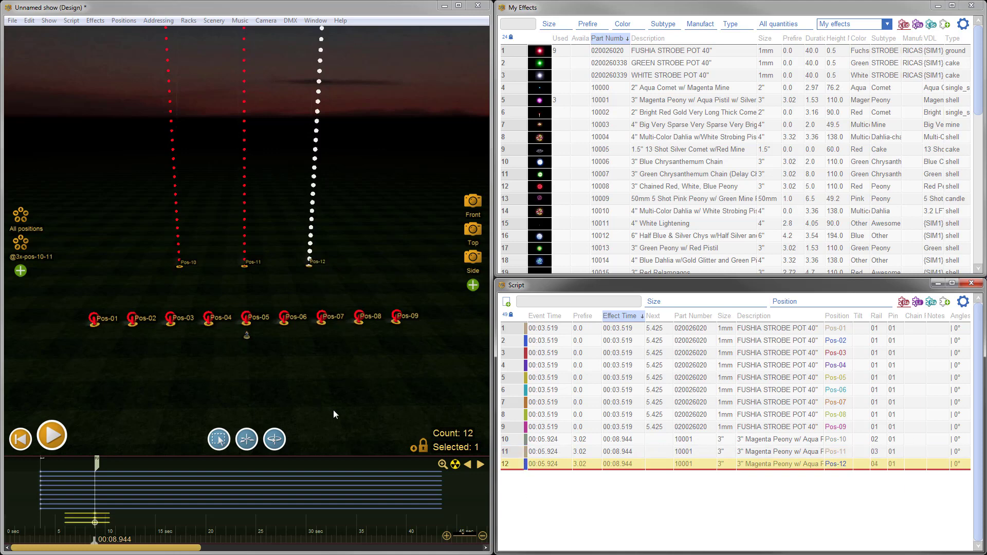
pyautogui.click(247, 370)
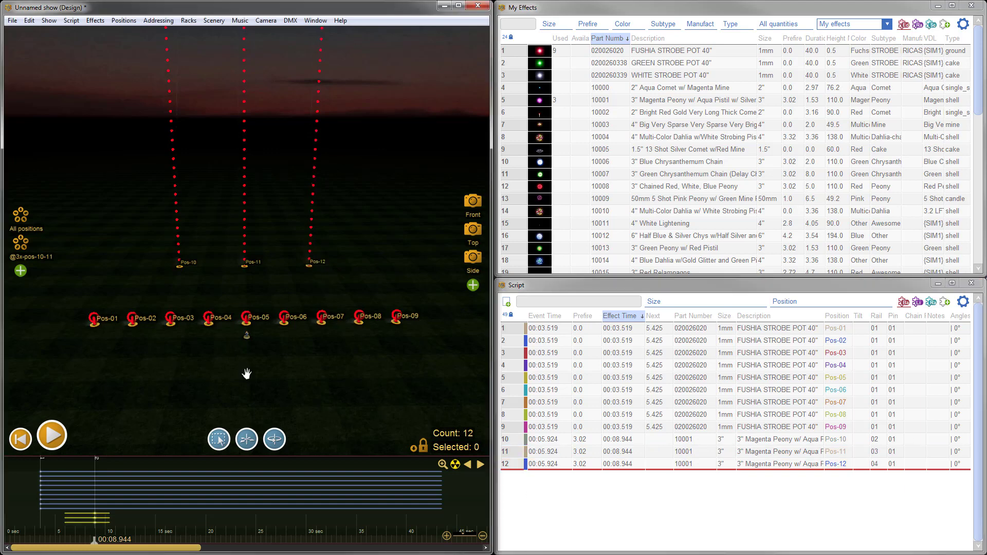